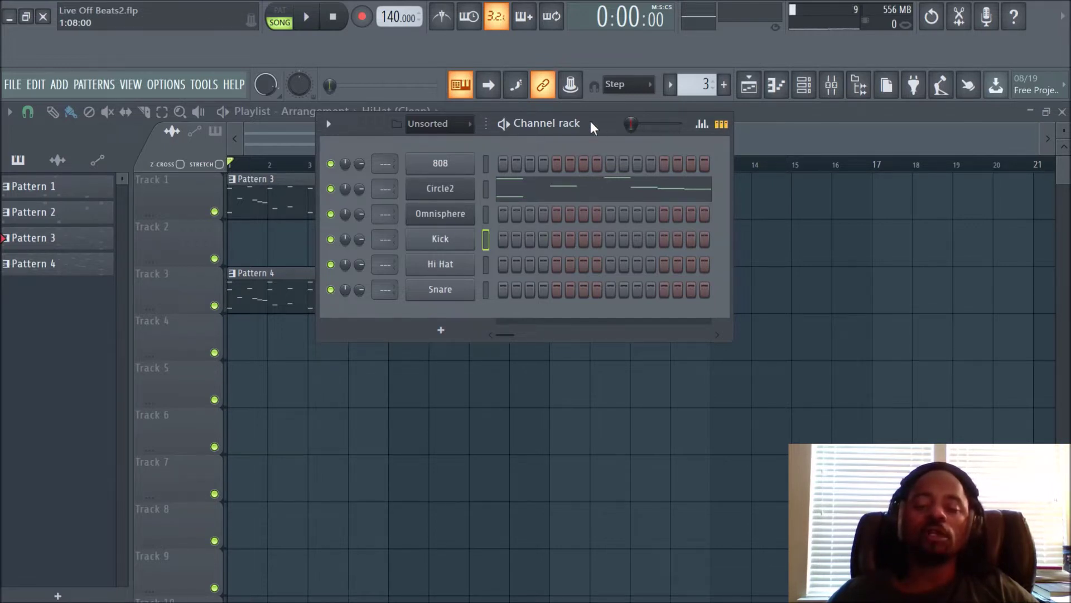
# Reposition the Channel rack over the playlist and widen it to show 24 steps per channel.
pyautogui.moveTo(591, 122); pyautogui.dragTo(661, 190)
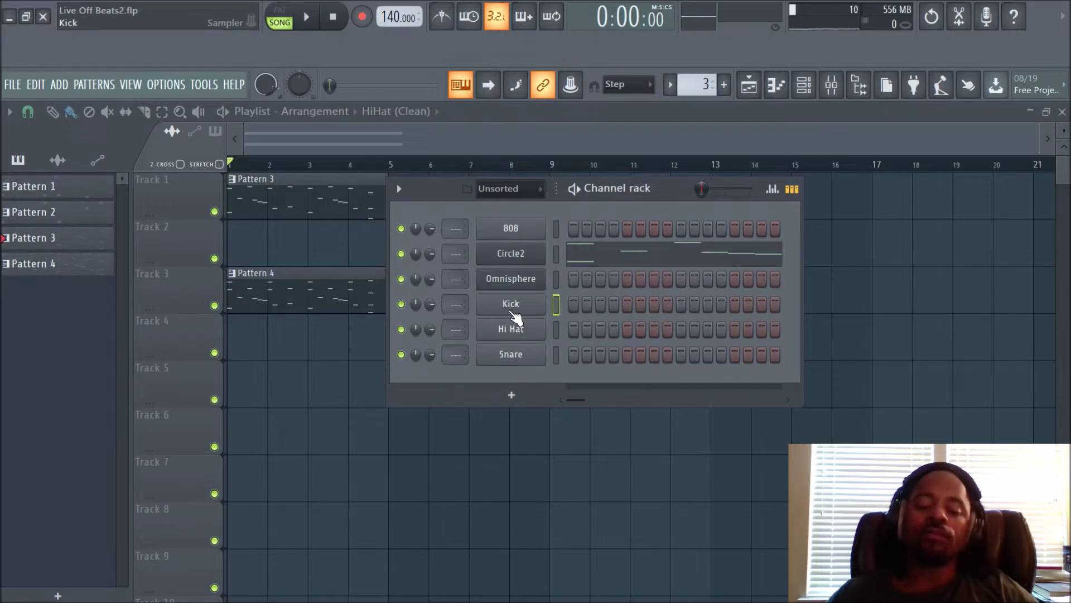
pyautogui.click(511, 308)
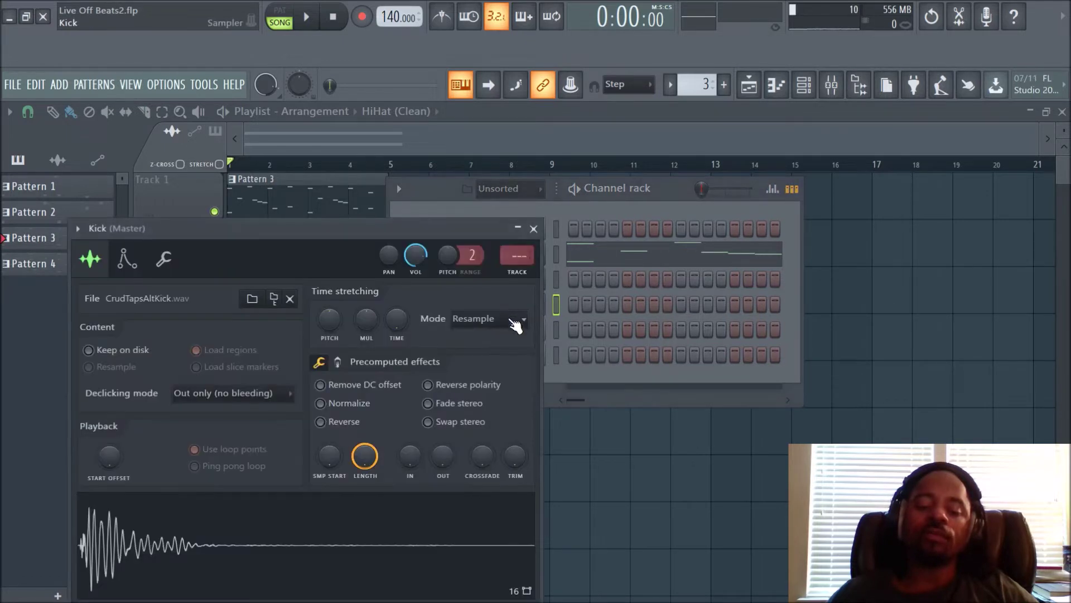
pyautogui.click(533, 228)
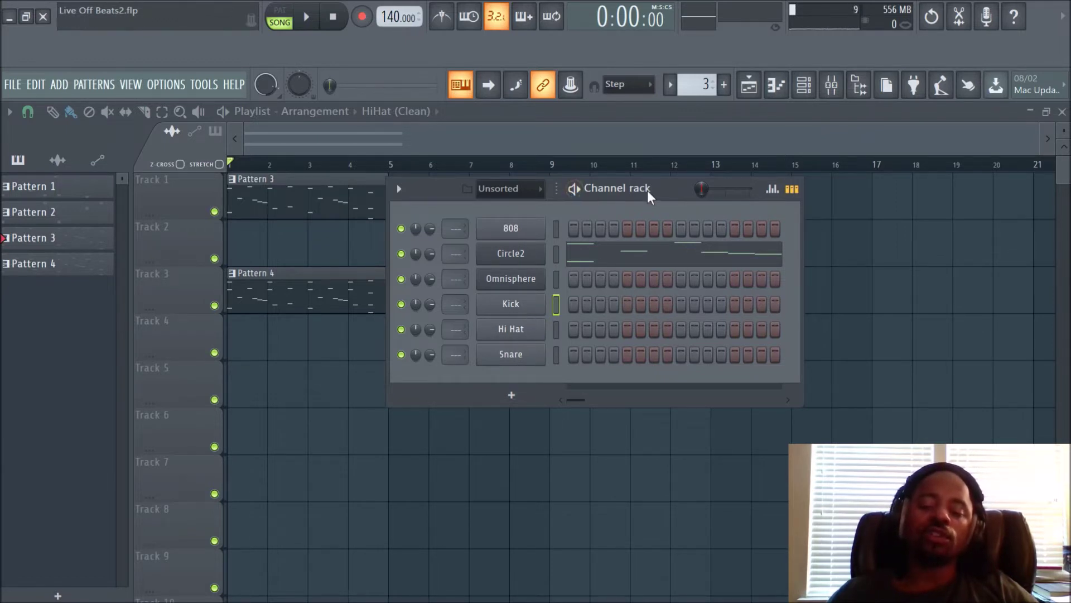
pyautogui.click(805, 88)
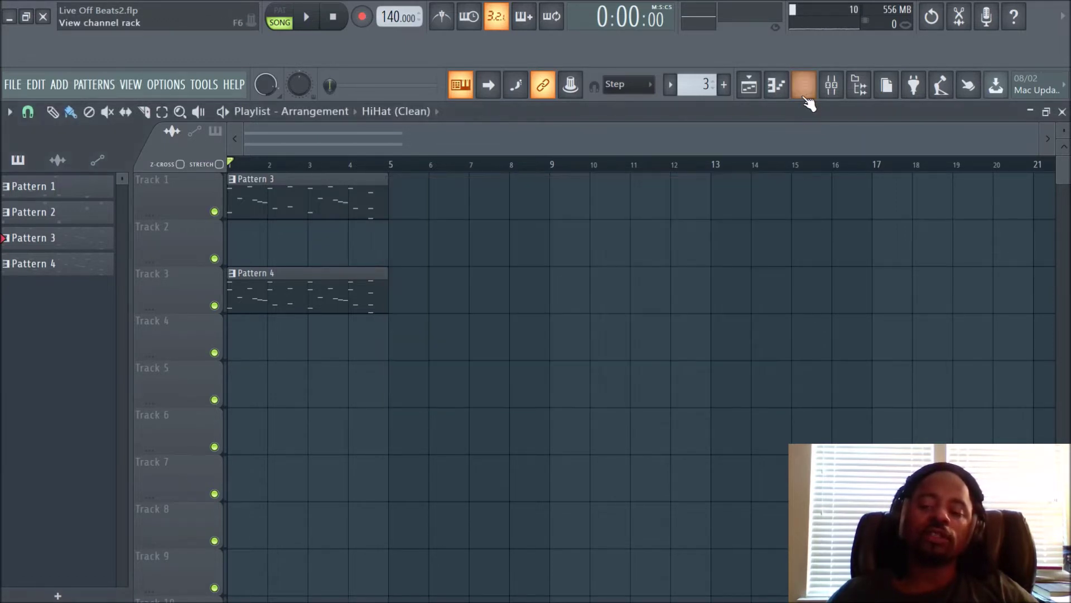
pyautogui.click(806, 93)
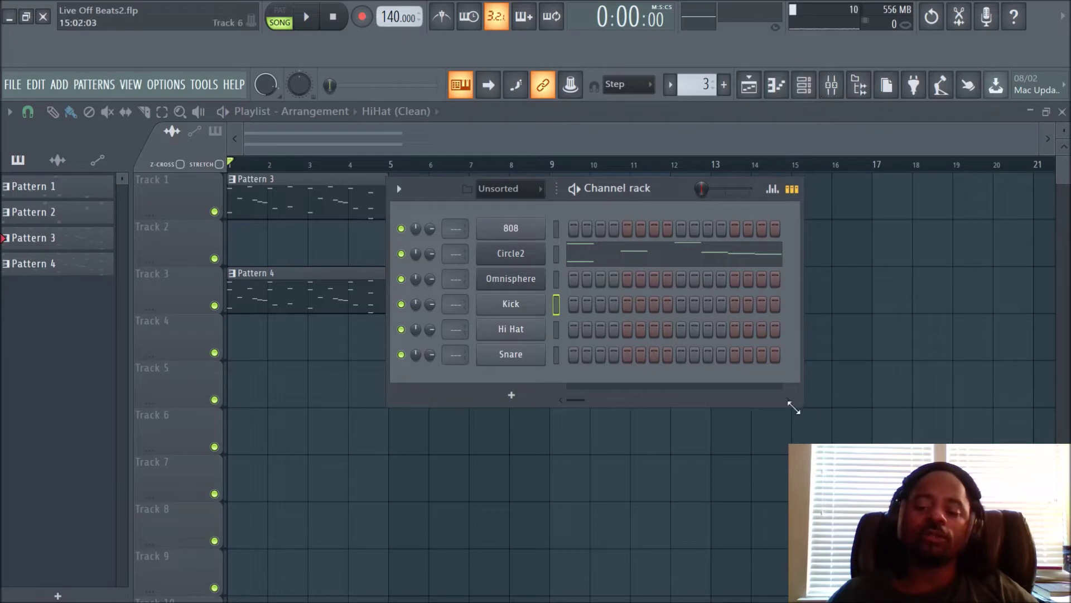
pyautogui.moveTo(795, 404); pyautogui.dragTo(902, 406)
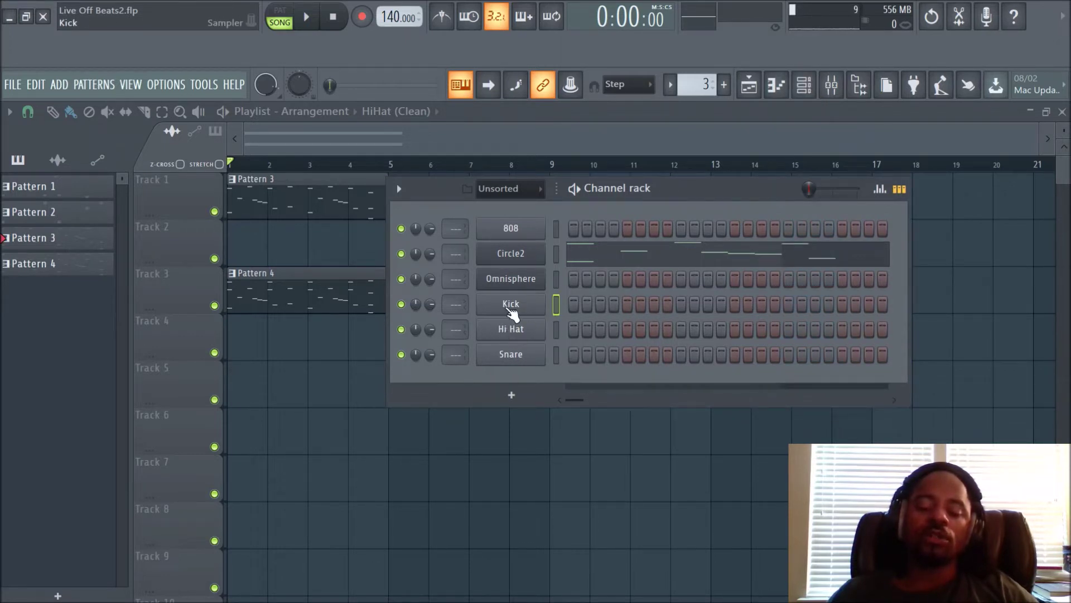
# Open the Kick channel's sampler settings in the upper middle of the workspace and turn on Normalize for its sample.
pyautogui.click(512, 313)
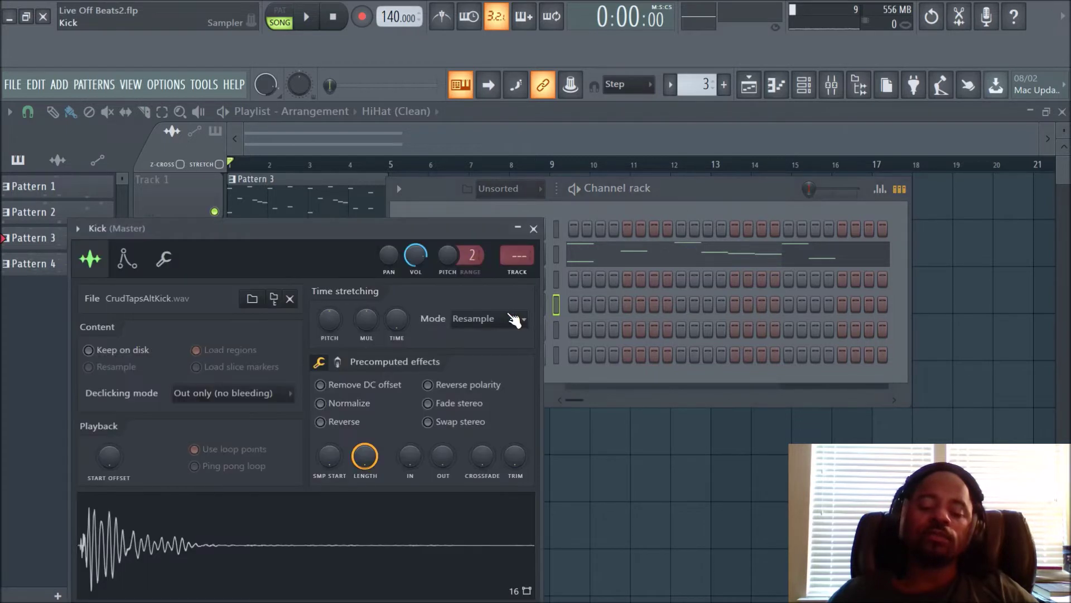
pyautogui.moveTo(423, 227); pyautogui.dragTo(644, 132)
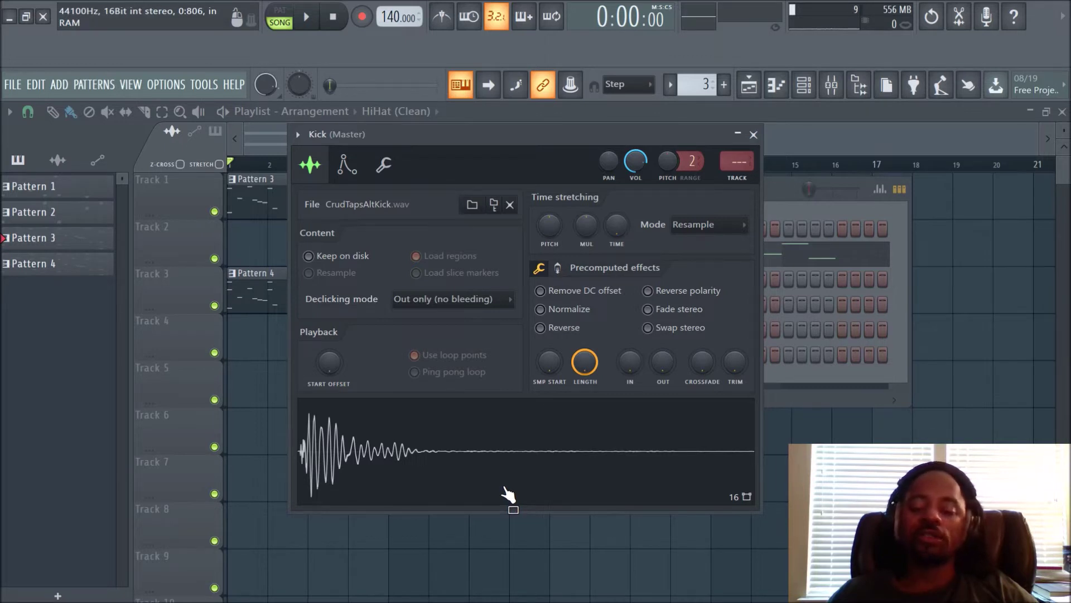
pyautogui.click(541, 309)
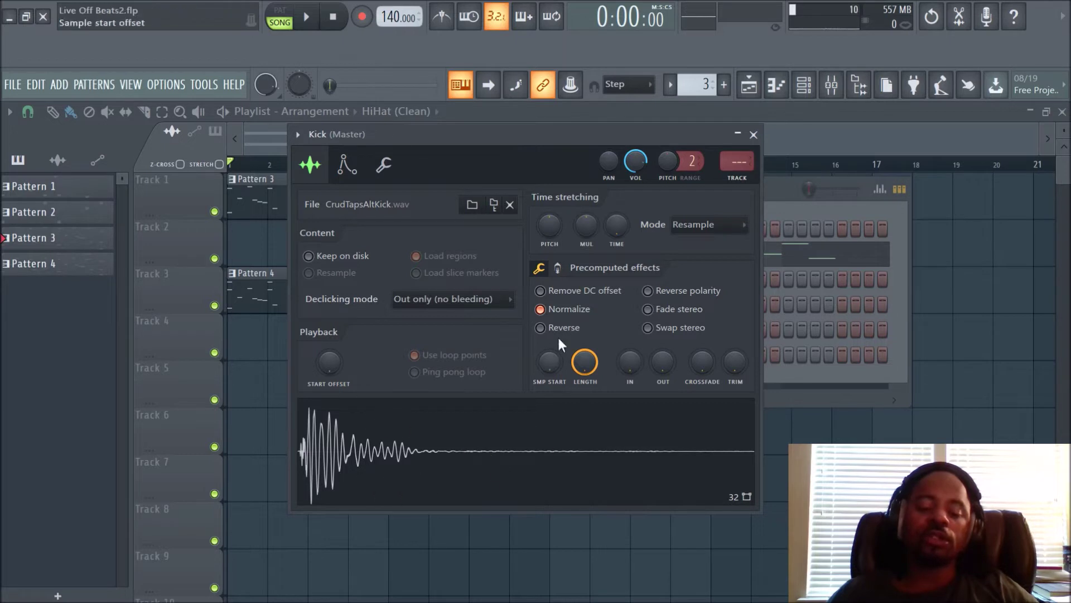
# Raise the system volume and audition the normalized kick sample several times.
pyautogui.click(480, 437)
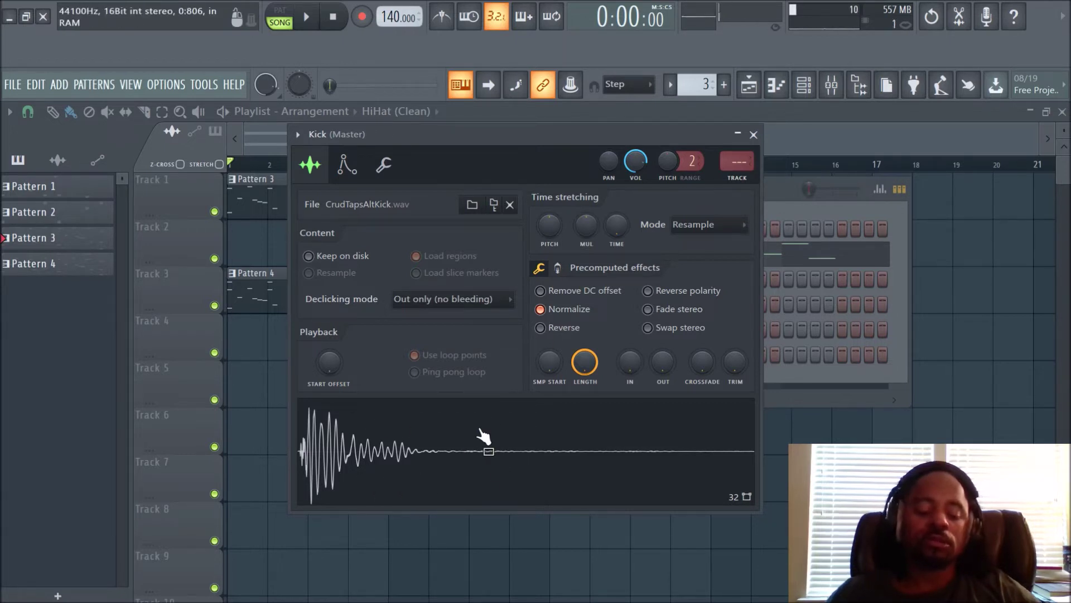
pyautogui.press('XF86AudioRaiseVolume')
pyautogui.press('XF86AudioRaiseVolume')
pyautogui.click(480, 436)
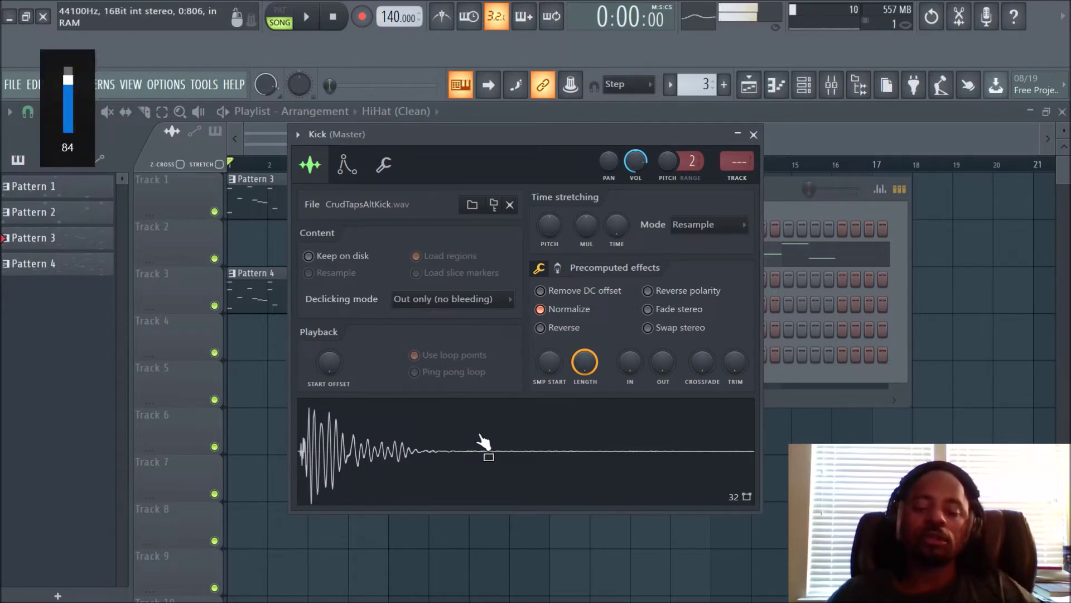
pyautogui.click(403, 449)
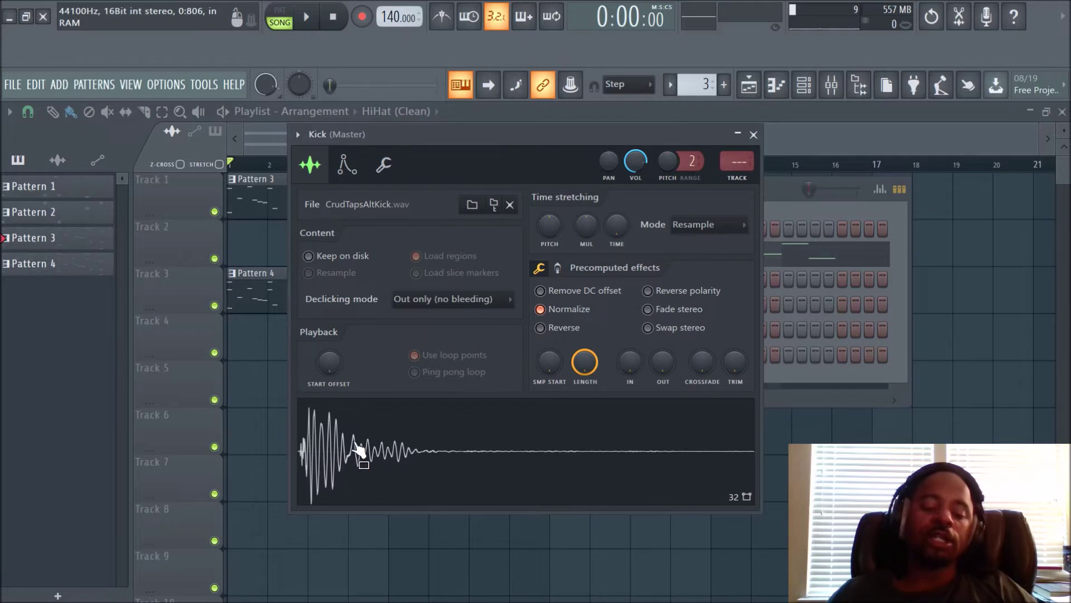
pyautogui.click(493, 442)
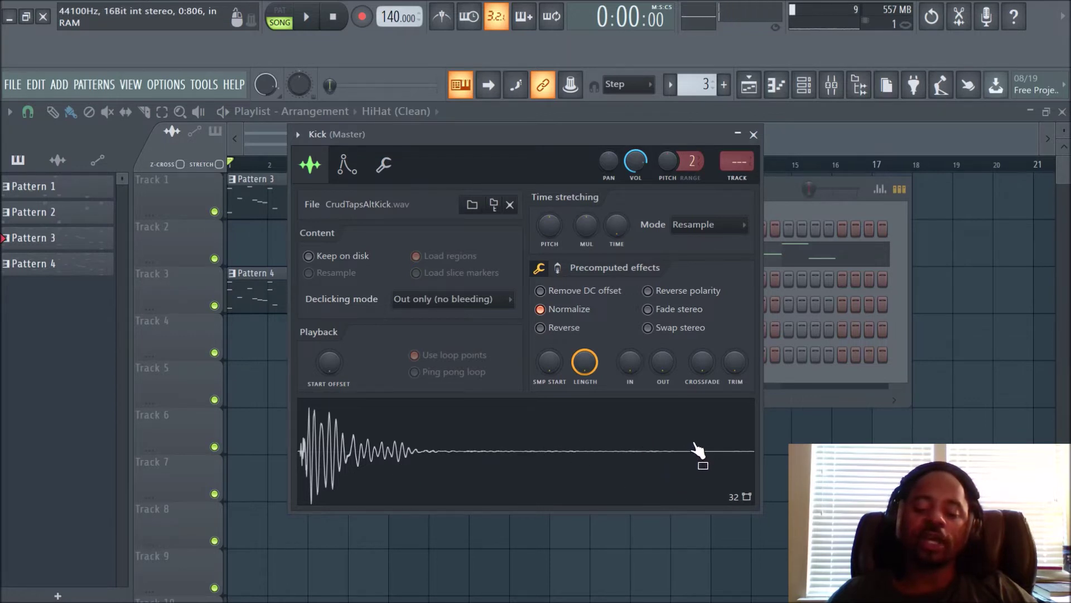
# Trim the kick sample's silent tail with the trim amount at maximum and apply a slight fade-out.
pyautogui.moveTo(734, 368); pyautogui.dragTo(735, 329)
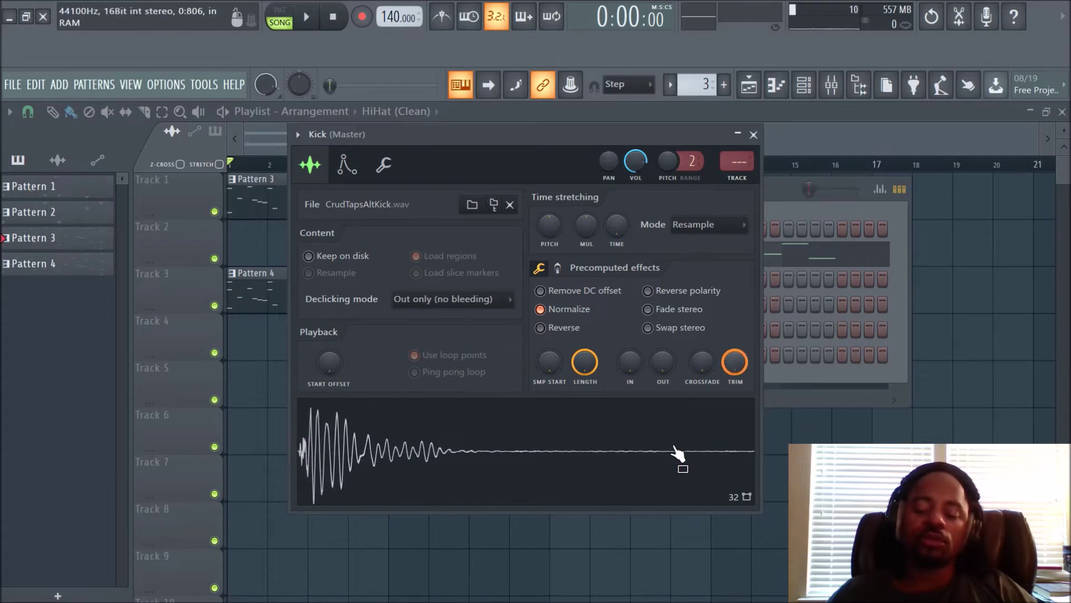
pyautogui.moveTo(668, 370); pyautogui.dragTo(668, 353)
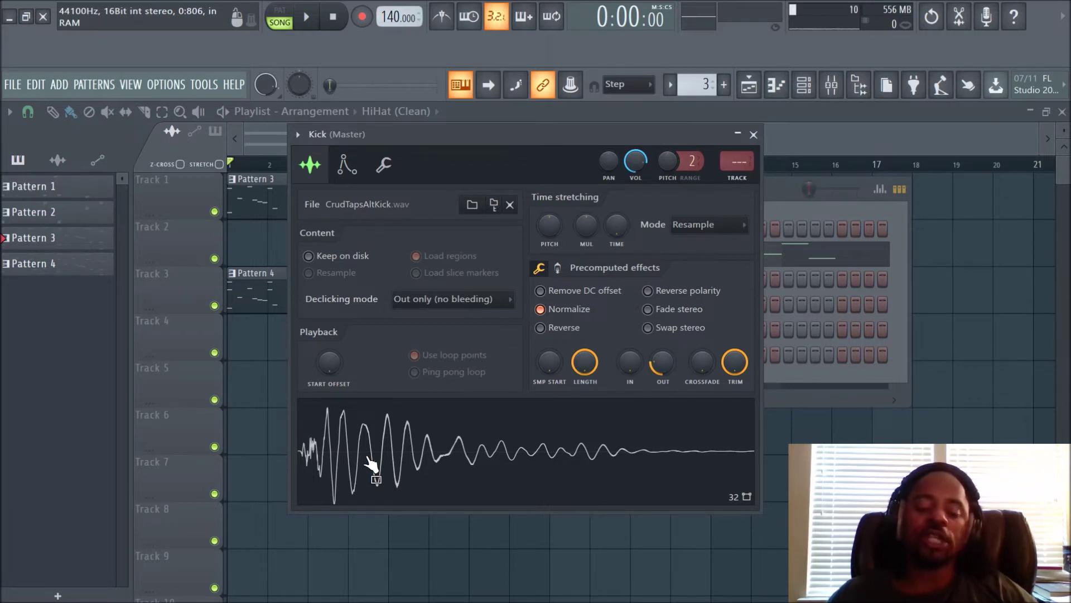
pyautogui.click(468, 452)
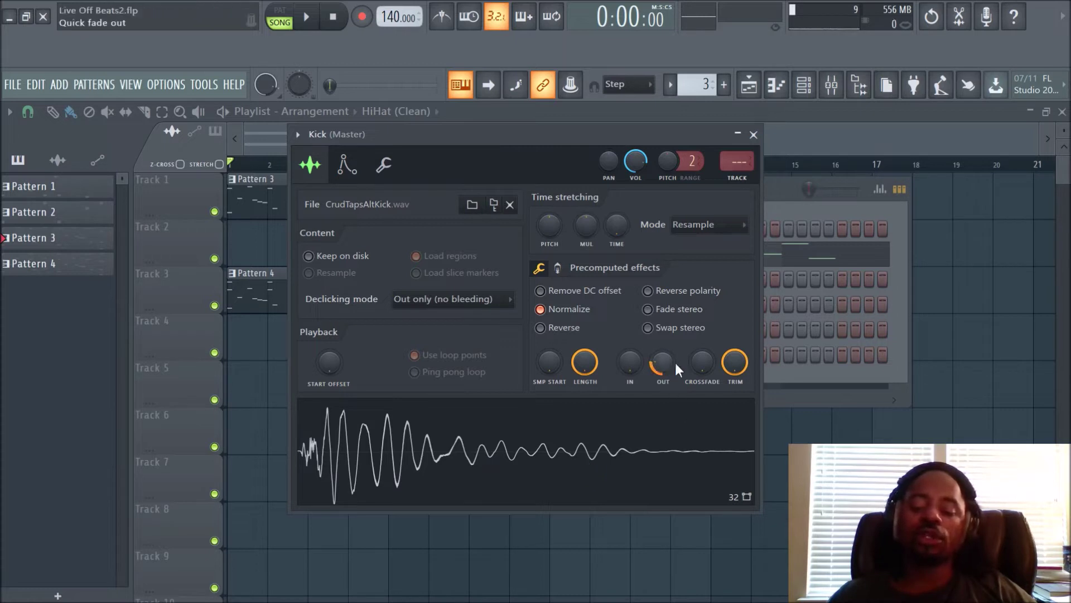
pyautogui.moveTo(658, 360); pyautogui.dragTo(659, 373)
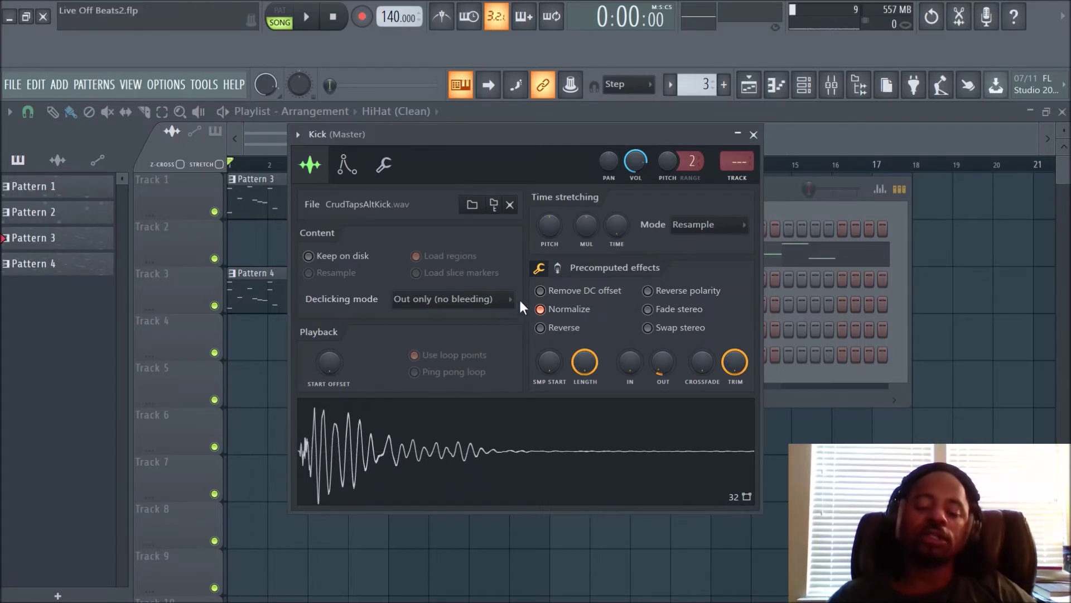
# Turn off Normalize for the kick sample, then close and reopen the Kick channel's settings.
pyautogui.click(541, 309)
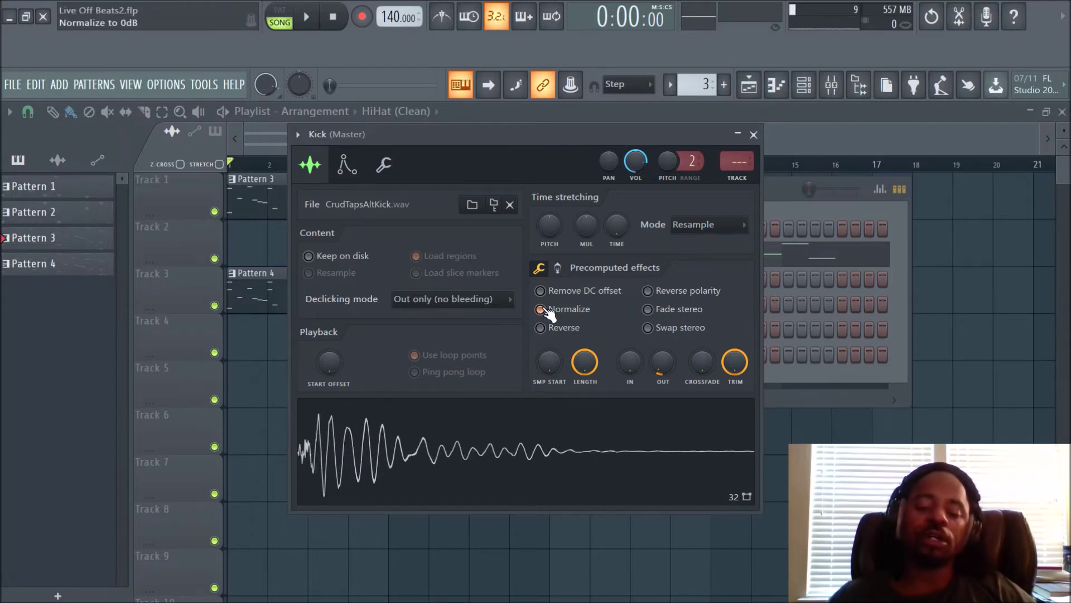
pyautogui.click(754, 134)
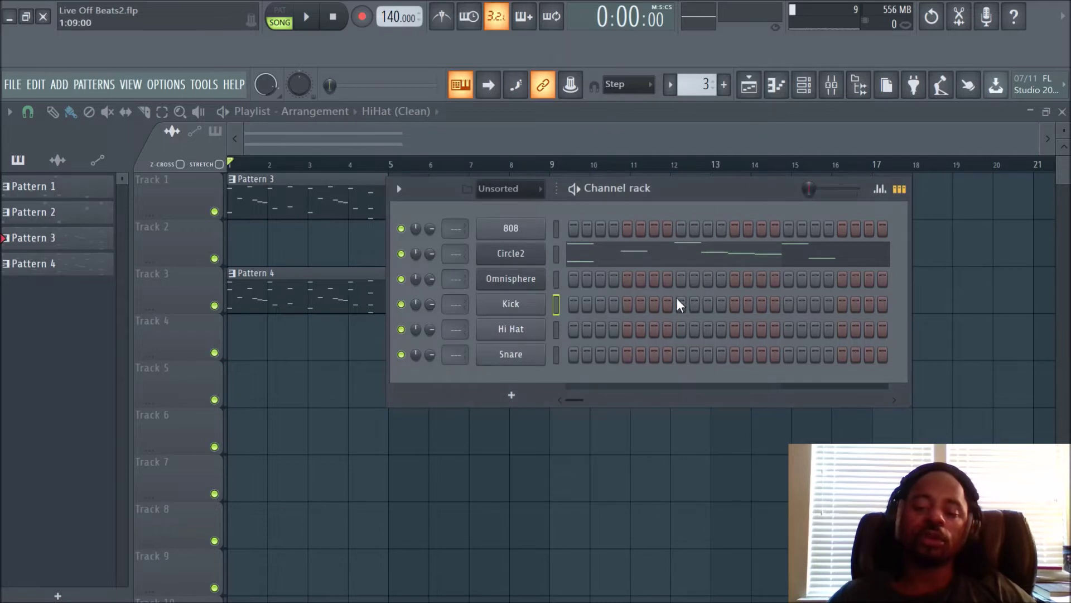
pyautogui.click(530, 307)
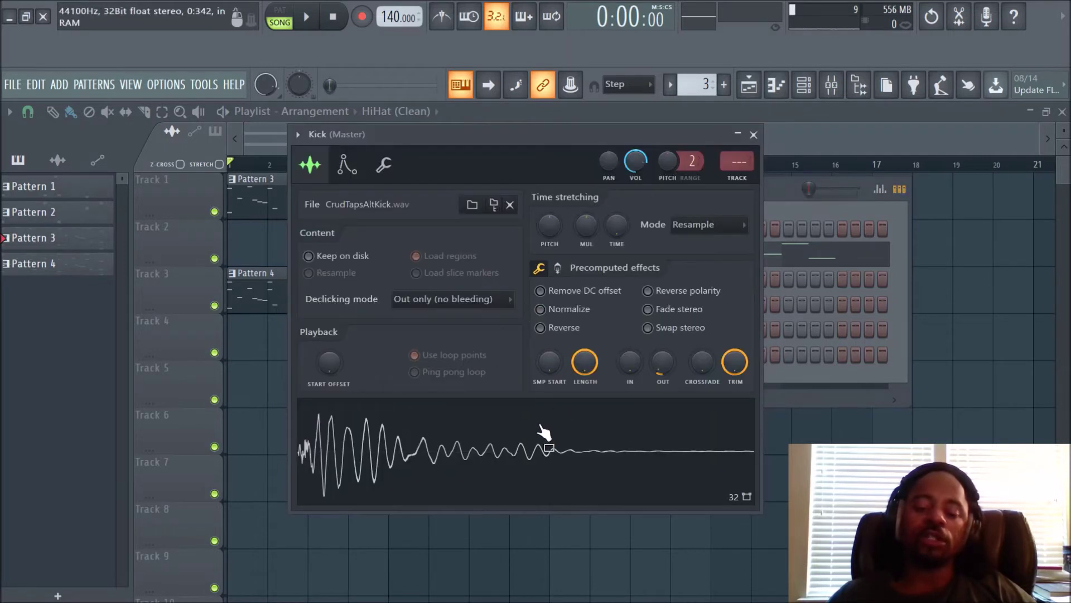
pyautogui.click(754, 135)
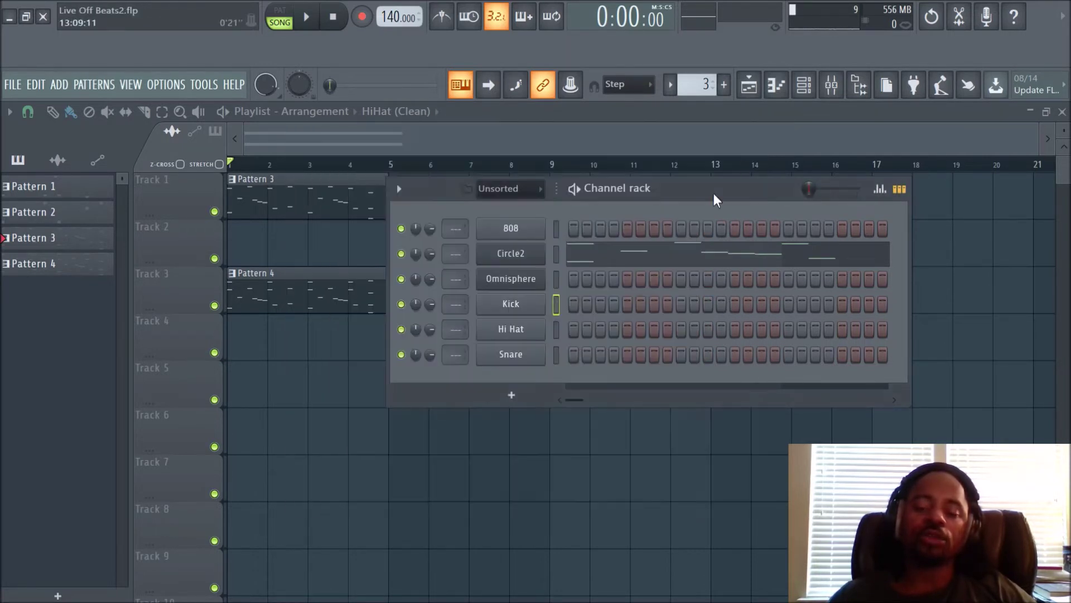
pyautogui.click(519, 309)
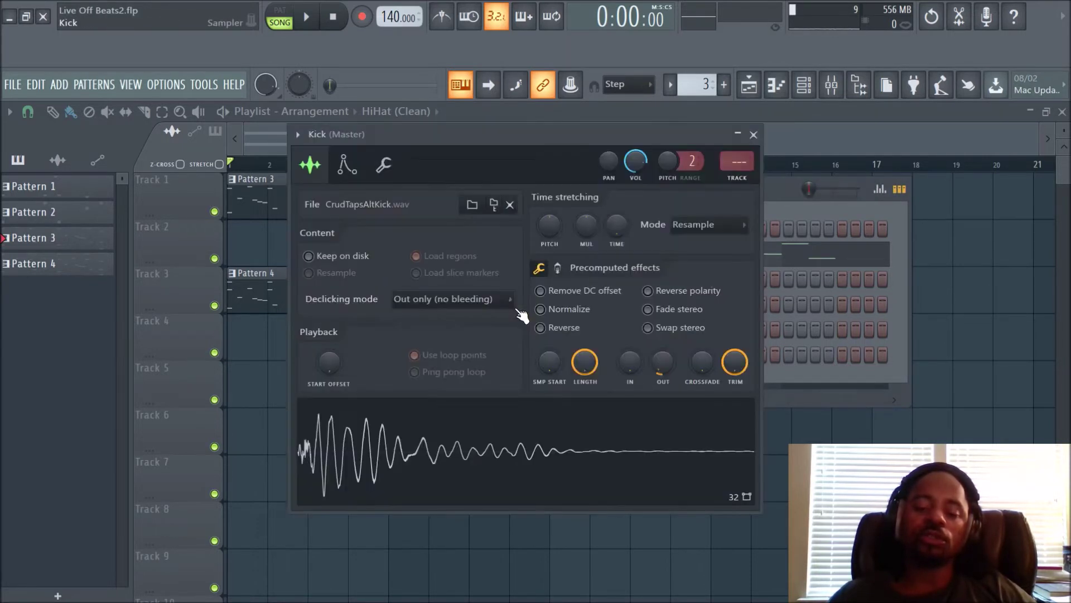
# Open the kick sample in the Edison audio editor and normalize it there.
pyautogui.rightClick(495, 434)
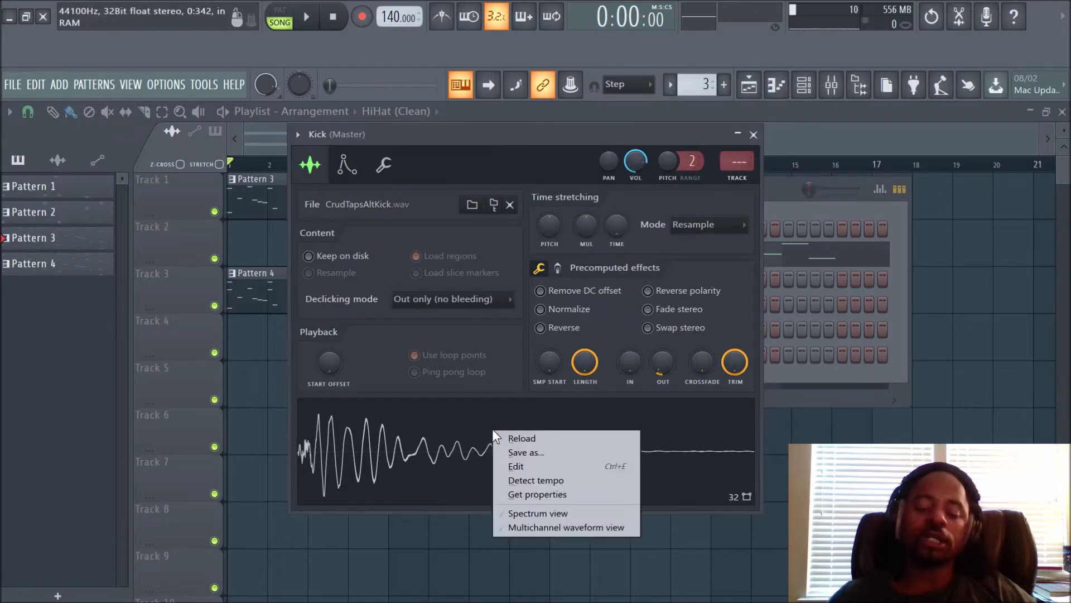
pyautogui.click(518, 467)
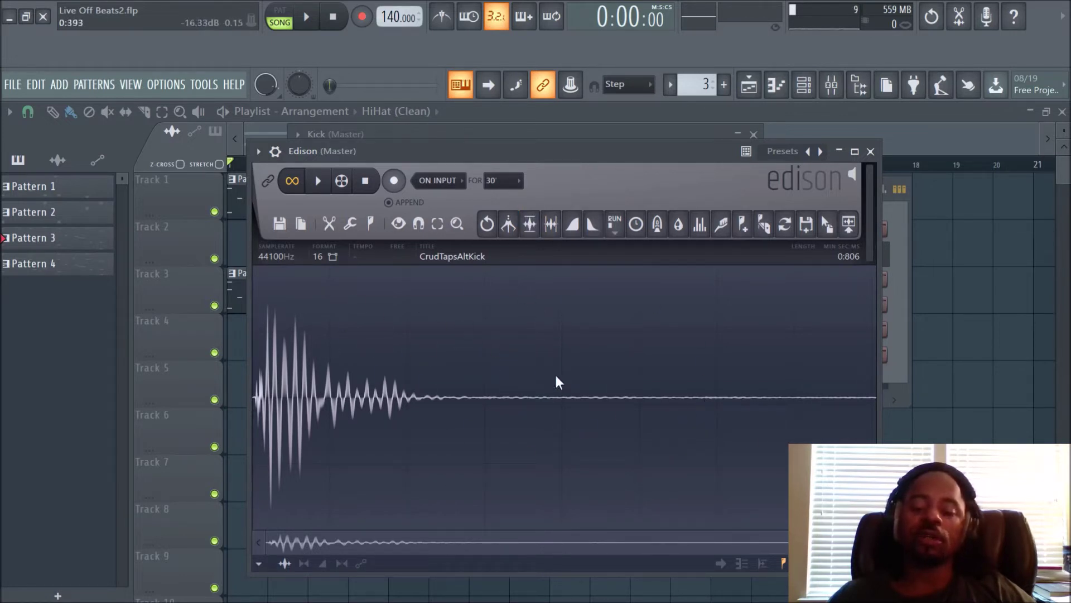
pyautogui.click(530, 223)
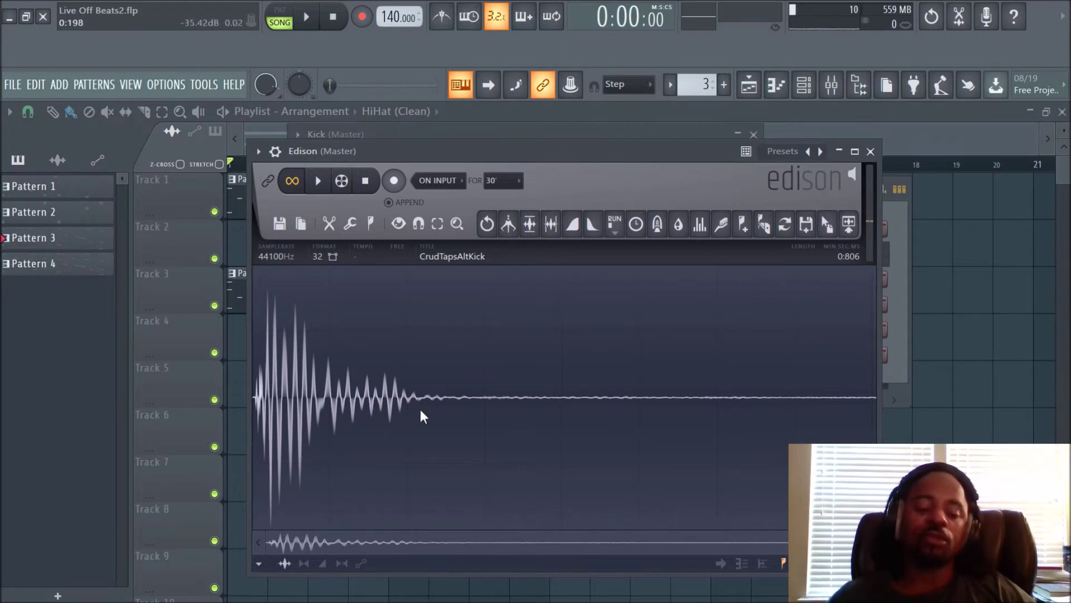
# Play back the normalized kick in Edison, stop it and close the editor without saving.
pyautogui.click(545, 370)
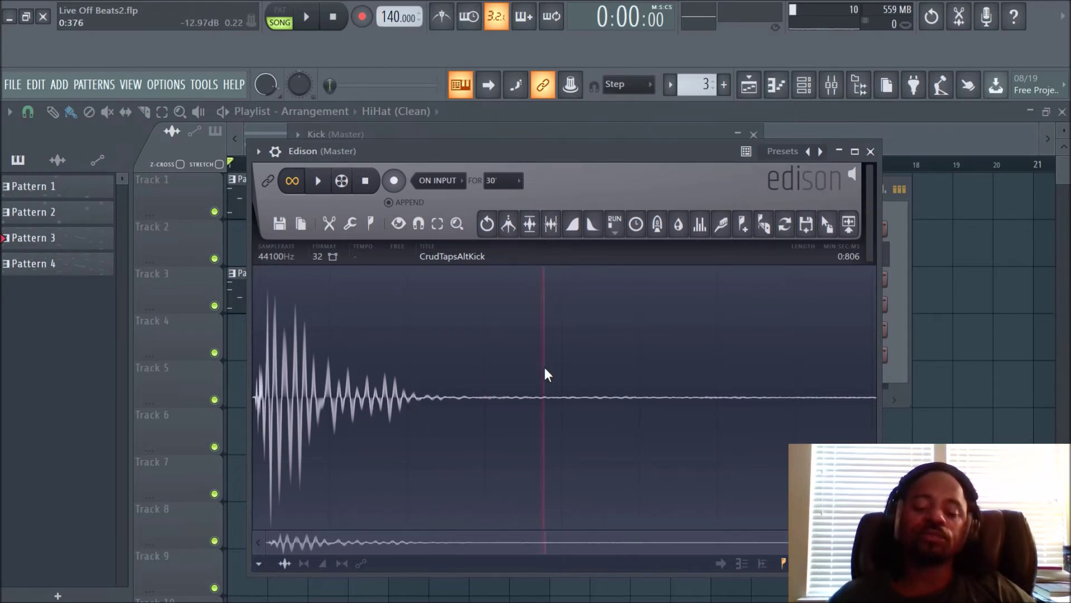
pyautogui.click(365, 181)
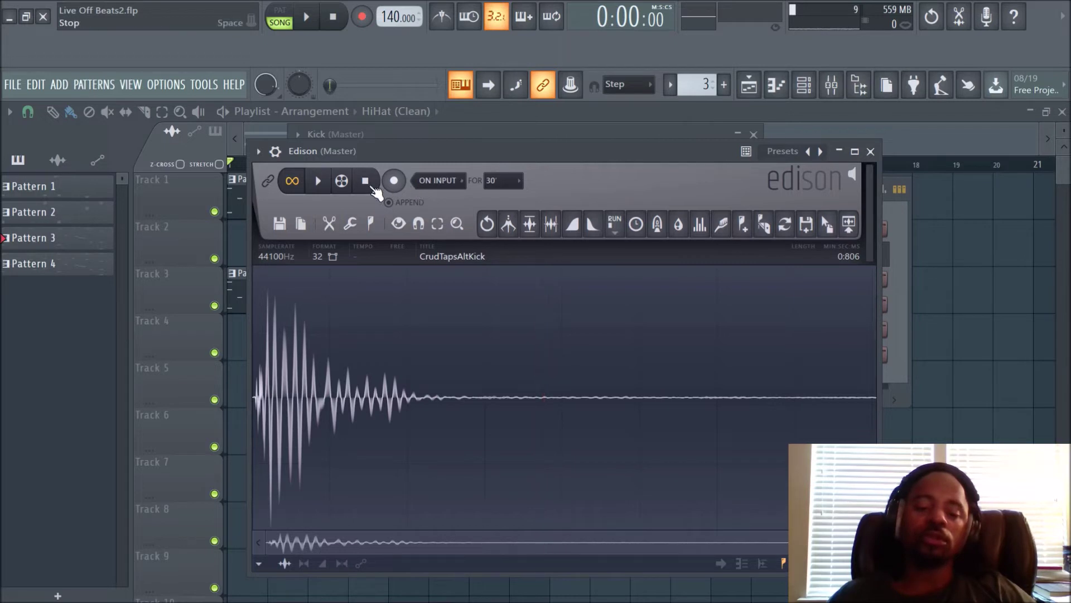
pyautogui.click(320, 182)
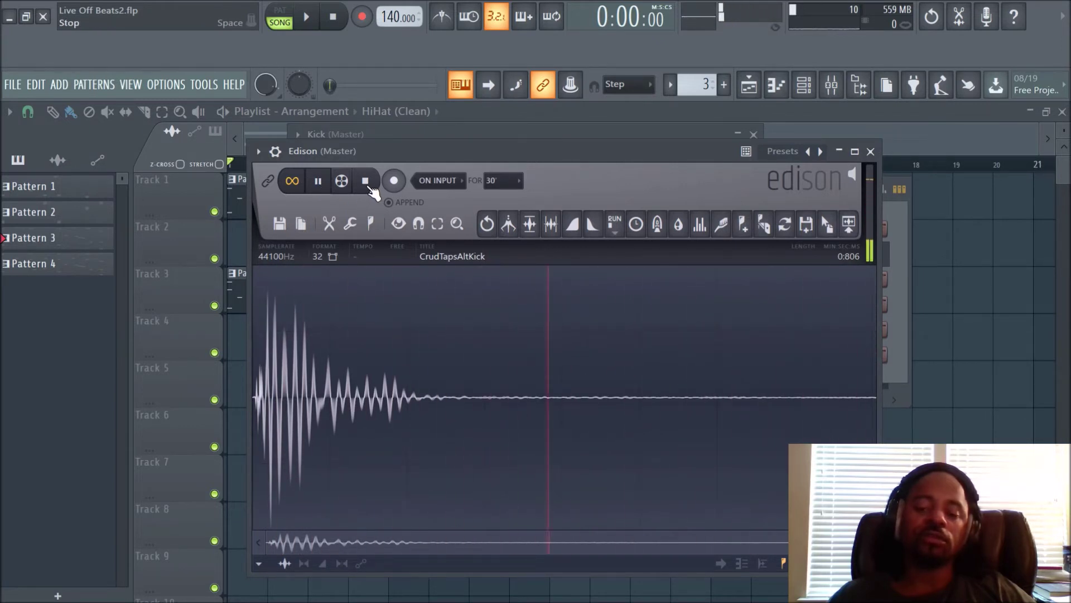
pyautogui.click(365, 180)
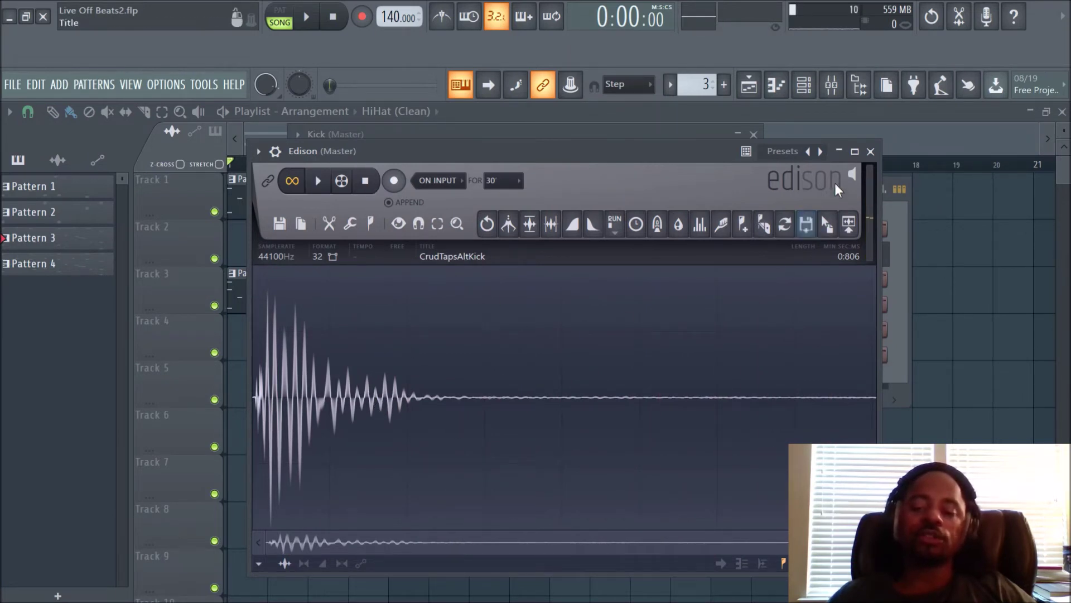
pyautogui.click(870, 152)
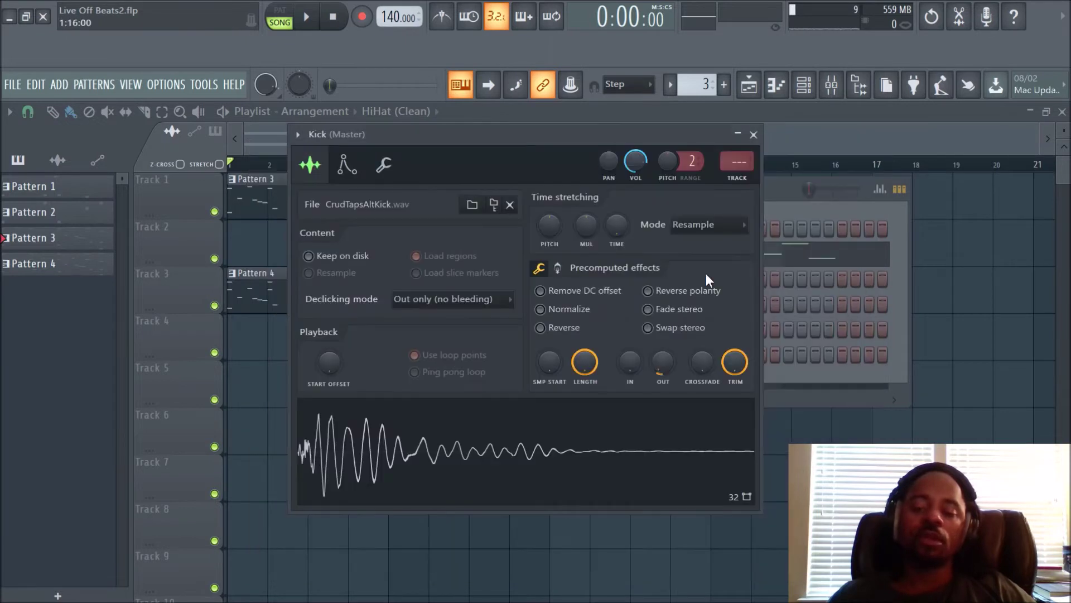
# Turn Normalize back on in the Kick channel's sampler settings, audition the sample and close the settings.
pyautogui.click(542, 310)
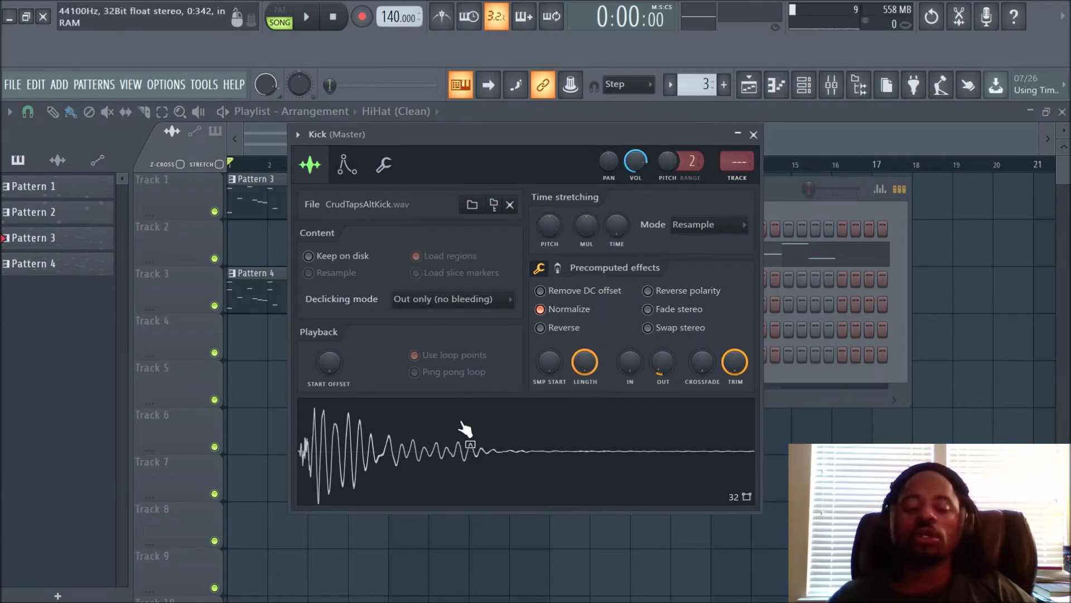
pyautogui.click(754, 135)
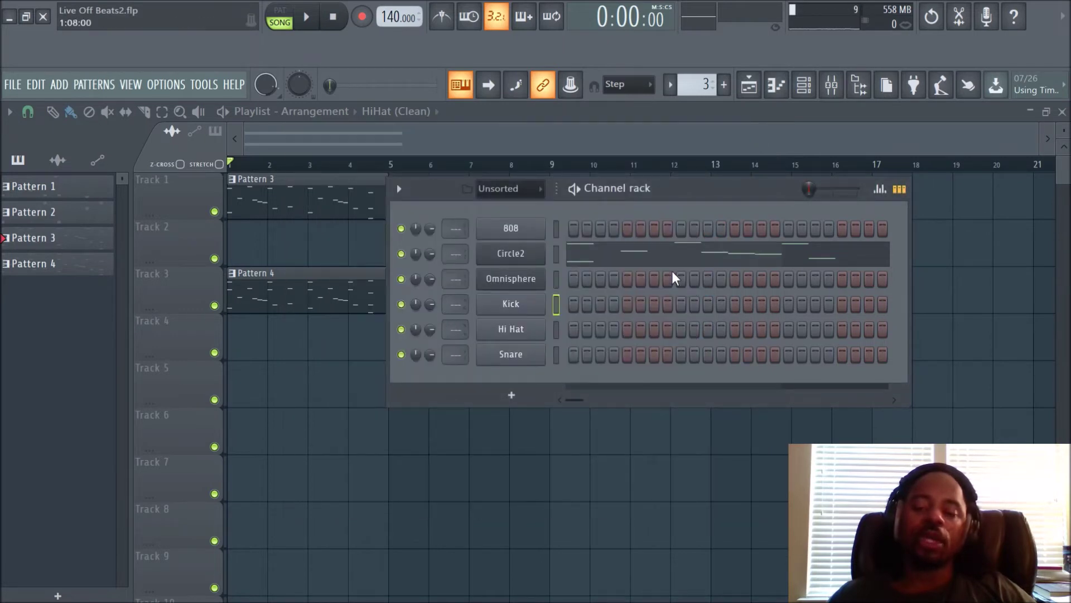
pyautogui.click(529, 309)
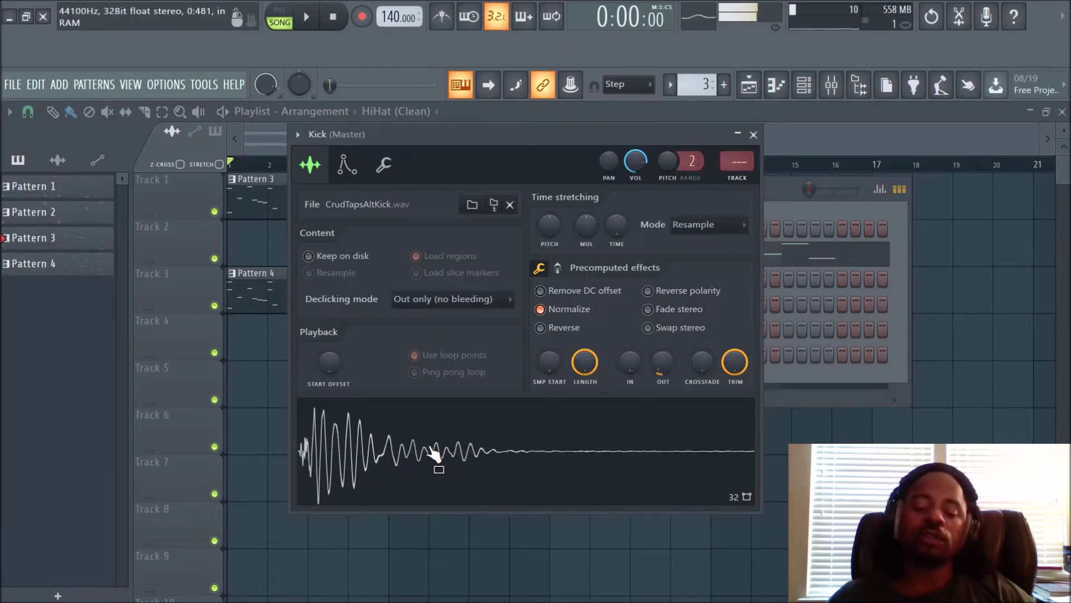
pyautogui.click(753, 134)
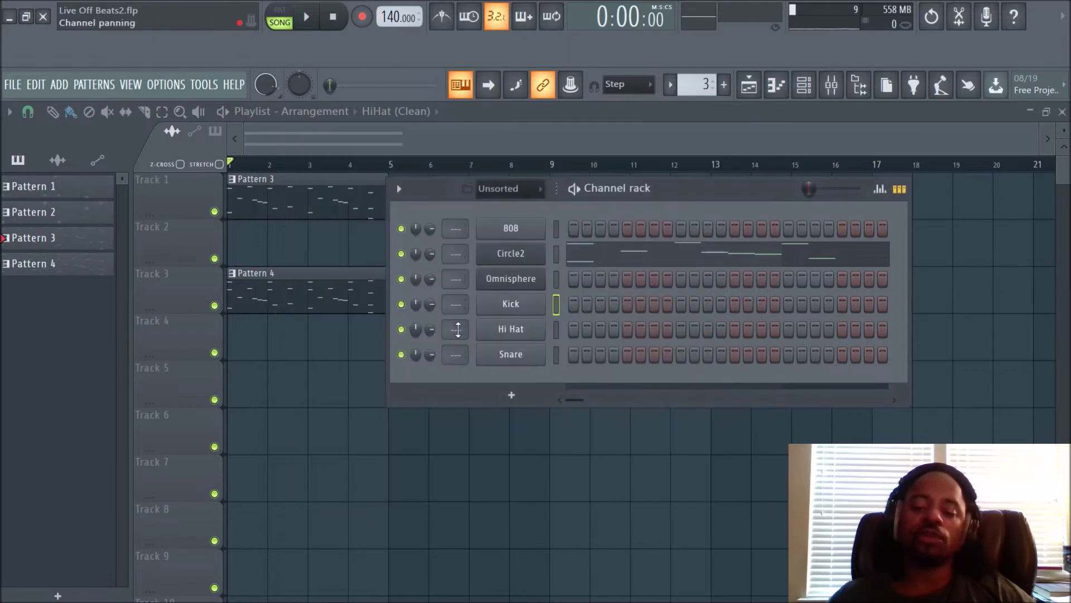
# Route the Kick channel to mixer track 1.
pyautogui.scroll(1, 461, 308)
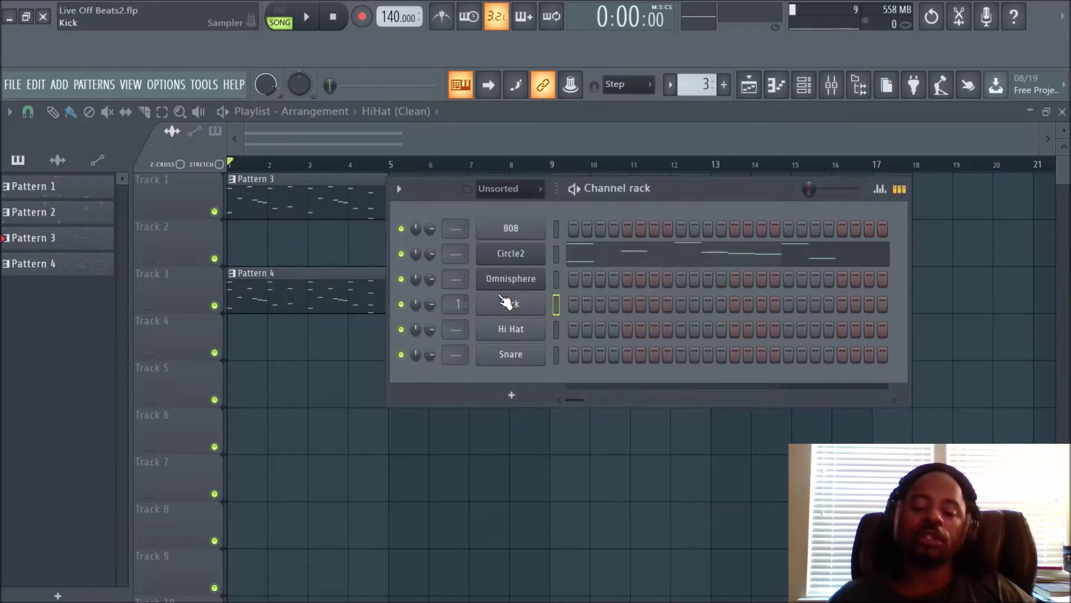
# Show the mixer with the channel rack over it, and check the Kick channel's sampler settings before closing them.
pyautogui.click(835, 92)
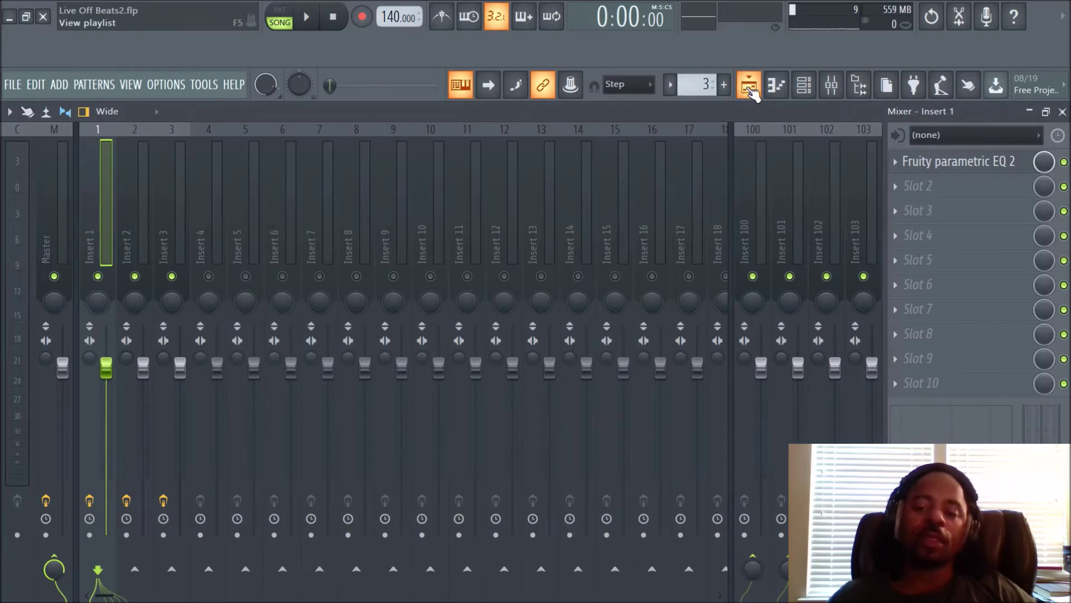
pyautogui.click(749, 87)
pyautogui.click(834, 89)
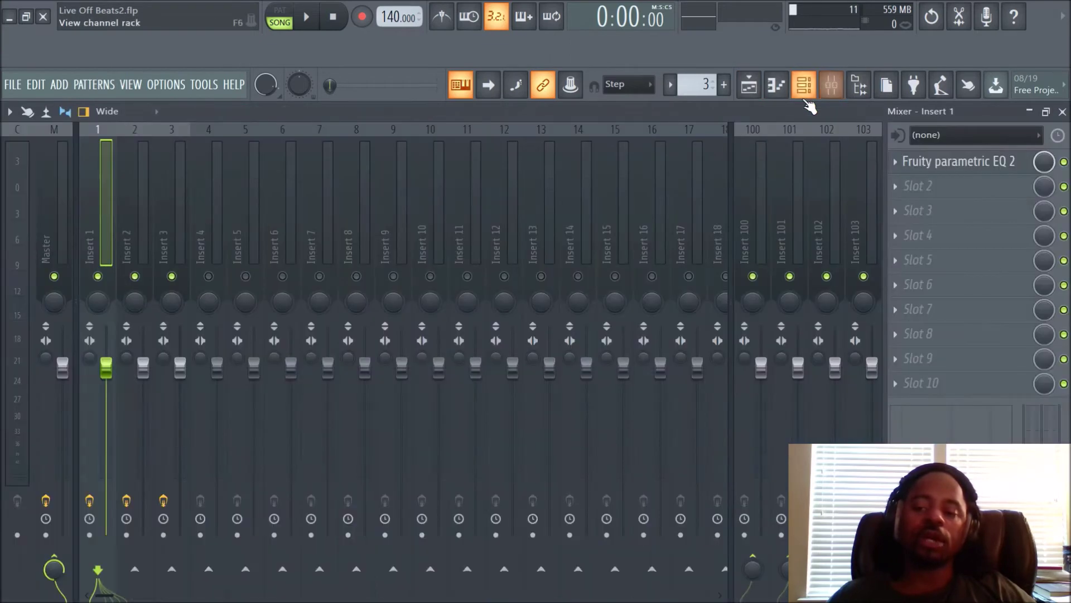
pyautogui.click(805, 89)
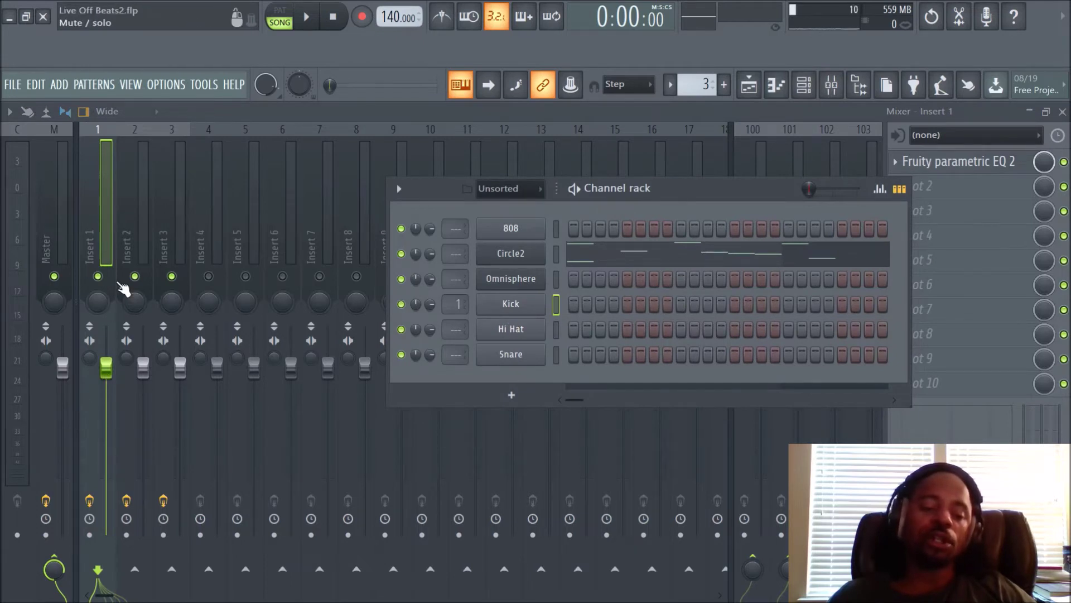
pyautogui.click(502, 306)
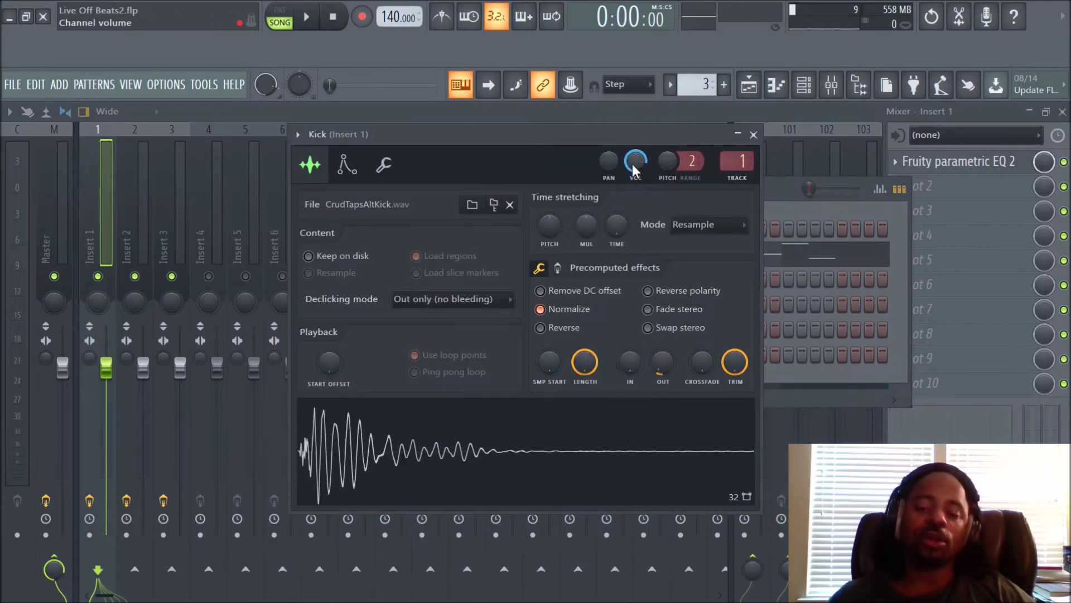
pyautogui.click(753, 134)
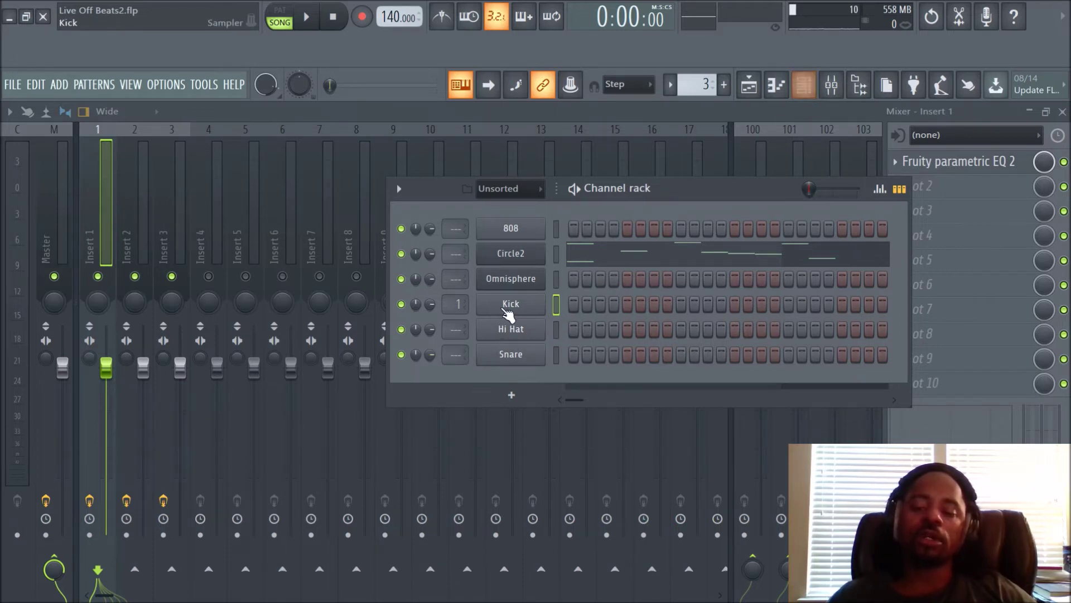
# Open the Hi Hat channel's sampler settings, reposition the window and audition the unprocessed sample repeatedly.
pyautogui.click(528, 331)
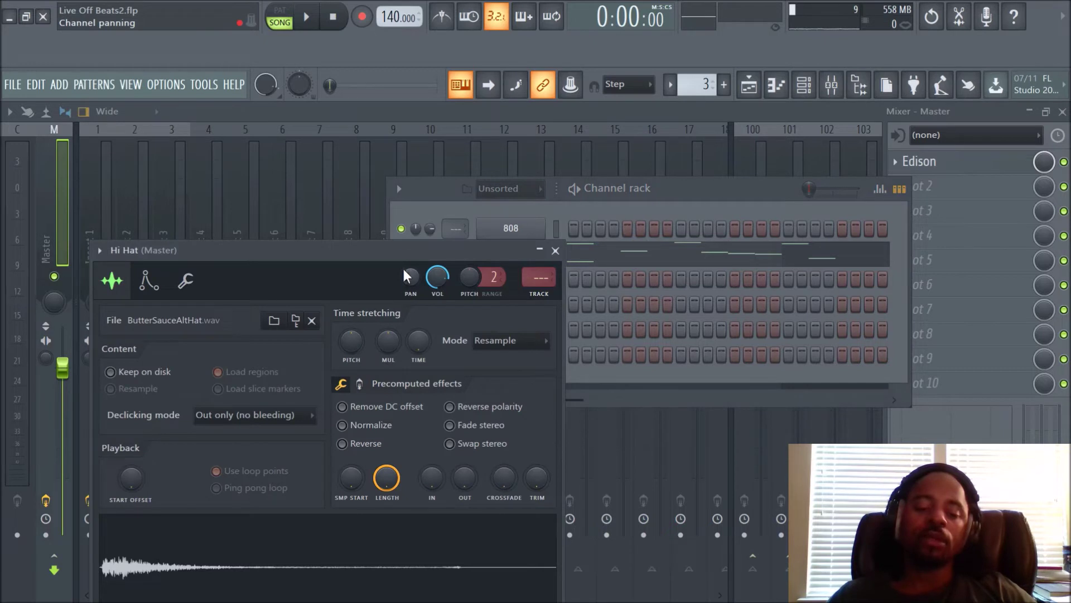
pyautogui.moveTo(401, 248); pyautogui.dragTo(540, 148)
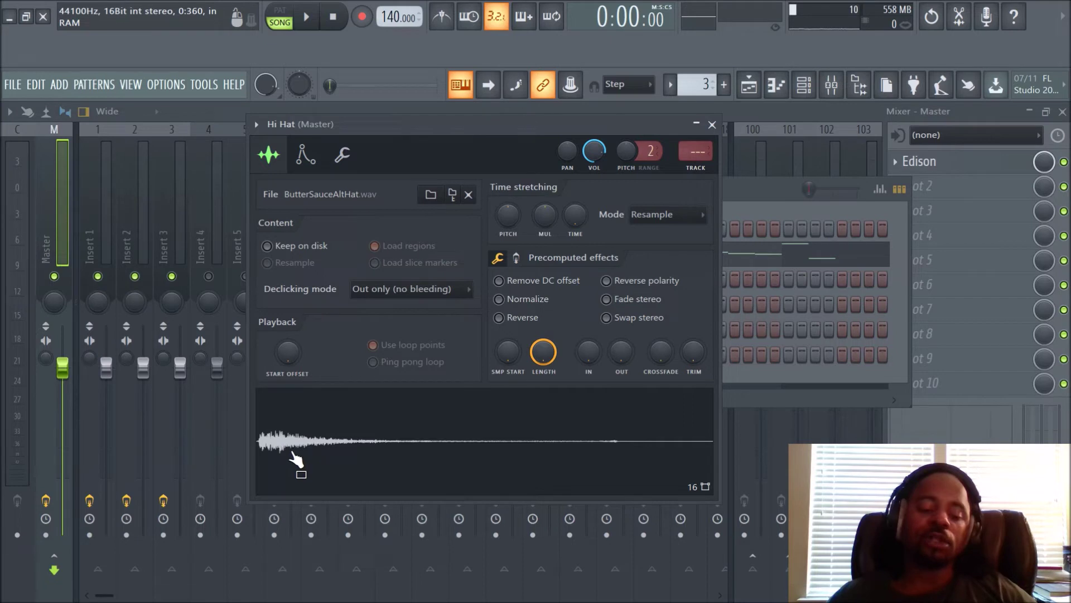
pyautogui.click(422, 436)
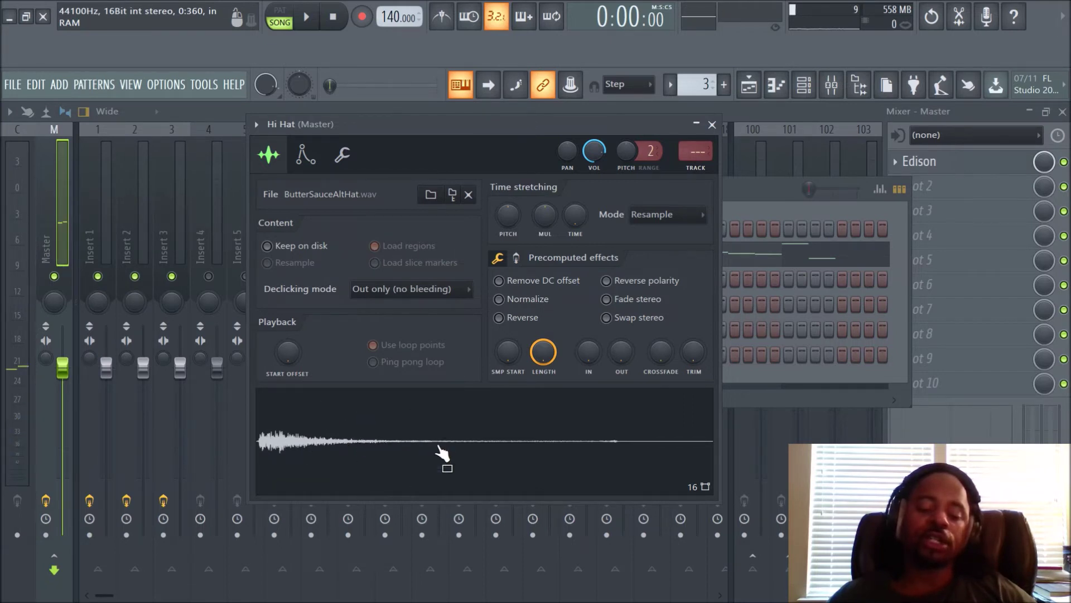
pyautogui.click(589, 413)
pyautogui.click(497, 486)
pyautogui.click(435, 437)
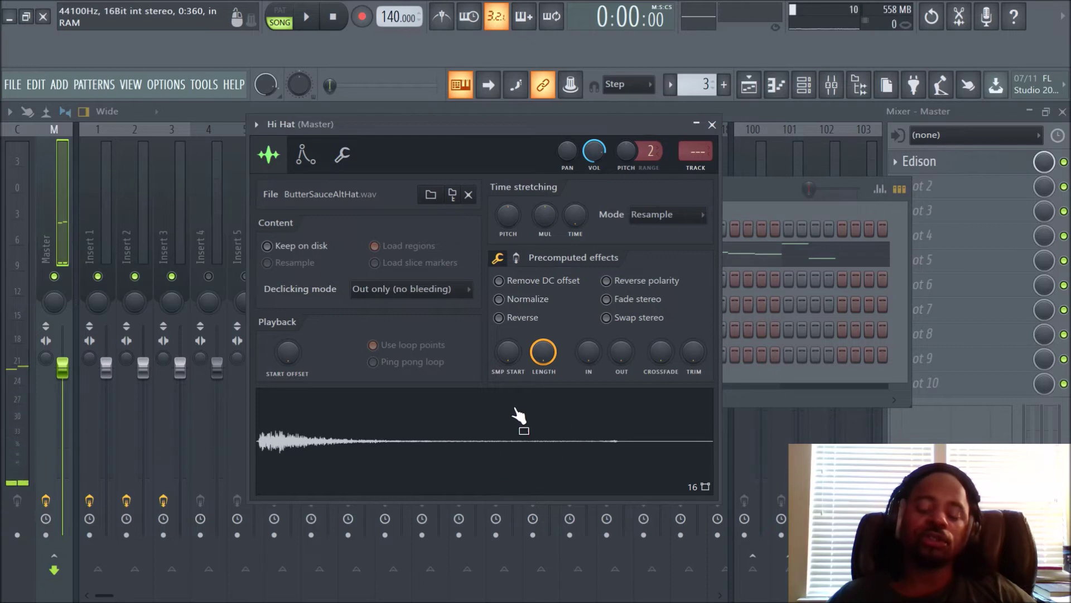
pyautogui.click(408, 412)
pyautogui.click(416, 446)
pyautogui.click(416, 427)
pyautogui.click(421, 433)
pyautogui.click(422, 450)
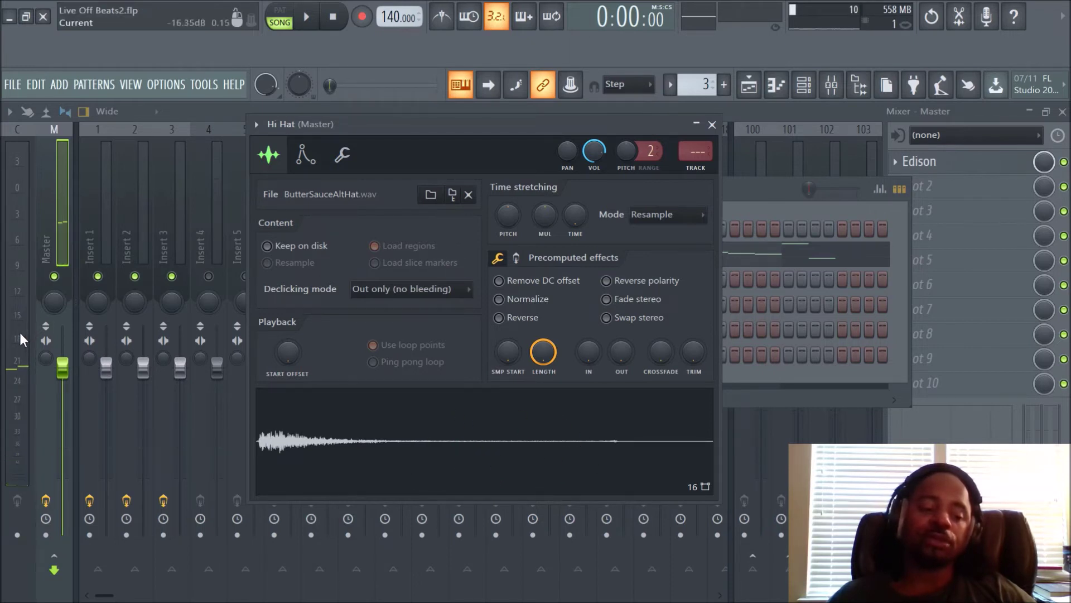
pyautogui.click(400, 416)
pyautogui.click(395, 453)
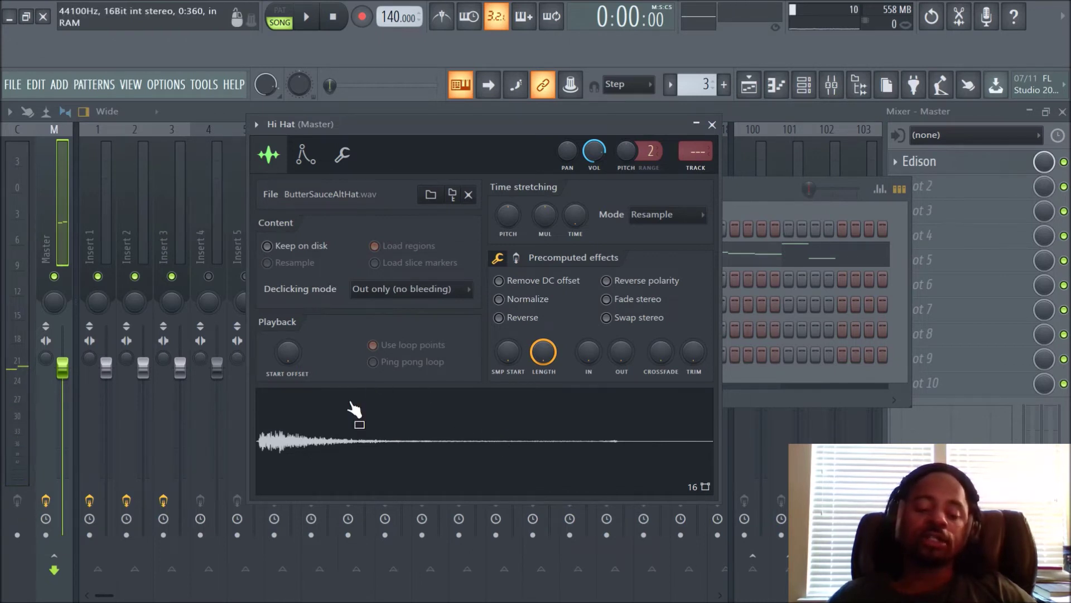
# Turn on Normalize for the Hi Hat sample and audition it.
pyautogui.click(498, 300)
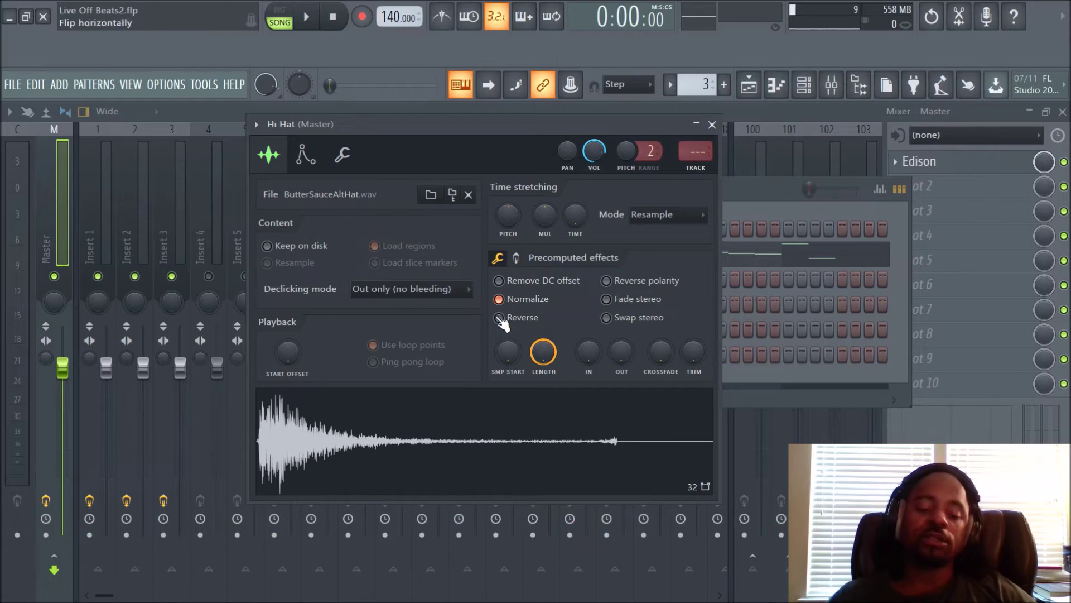
pyautogui.click(431, 450)
pyautogui.click(432, 451)
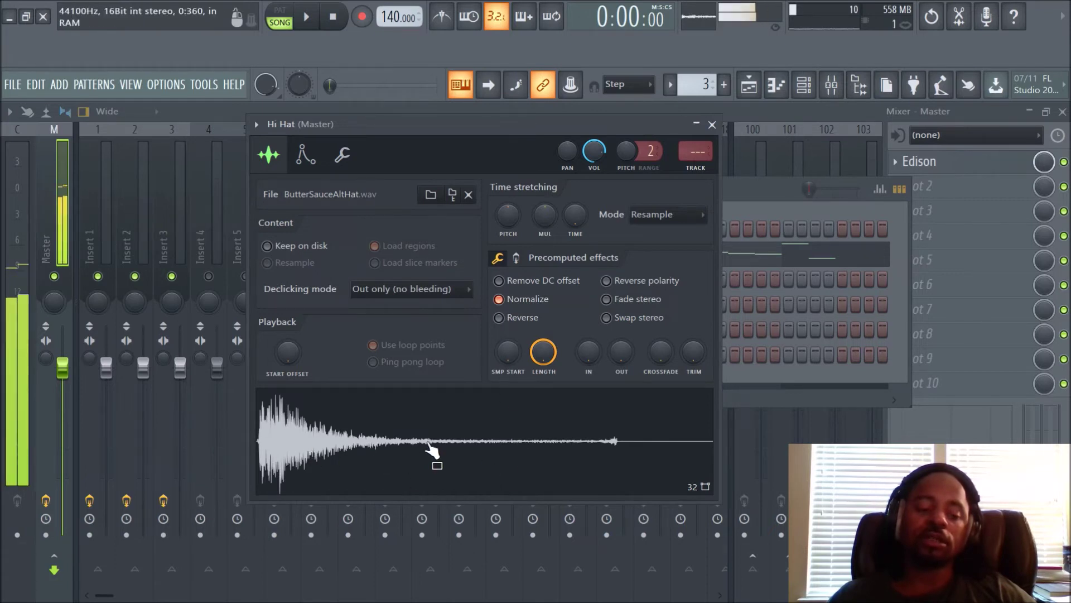
pyautogui.click(472, 455)
pyautogui.click(481, 469)
pyautogui.click(486, 469)
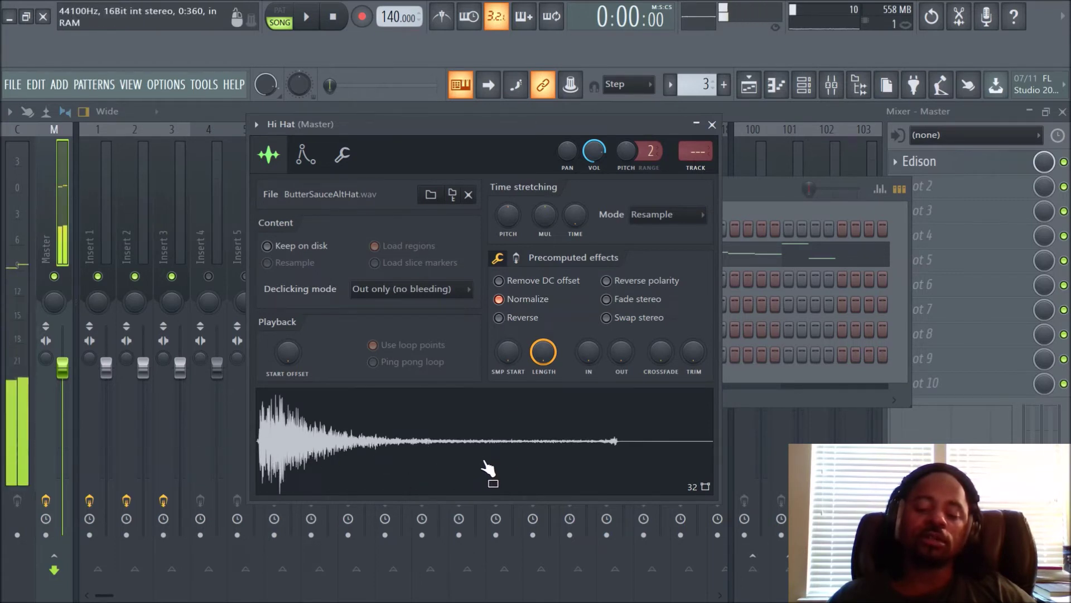
# Turn the Hi Hat sample's trim all the way up, add a quick fade-out and audition the result.
pyautogui.moveTo(697, 357); pyautogui.dragTo(696, 340)
pyautogui.click(628, 430)
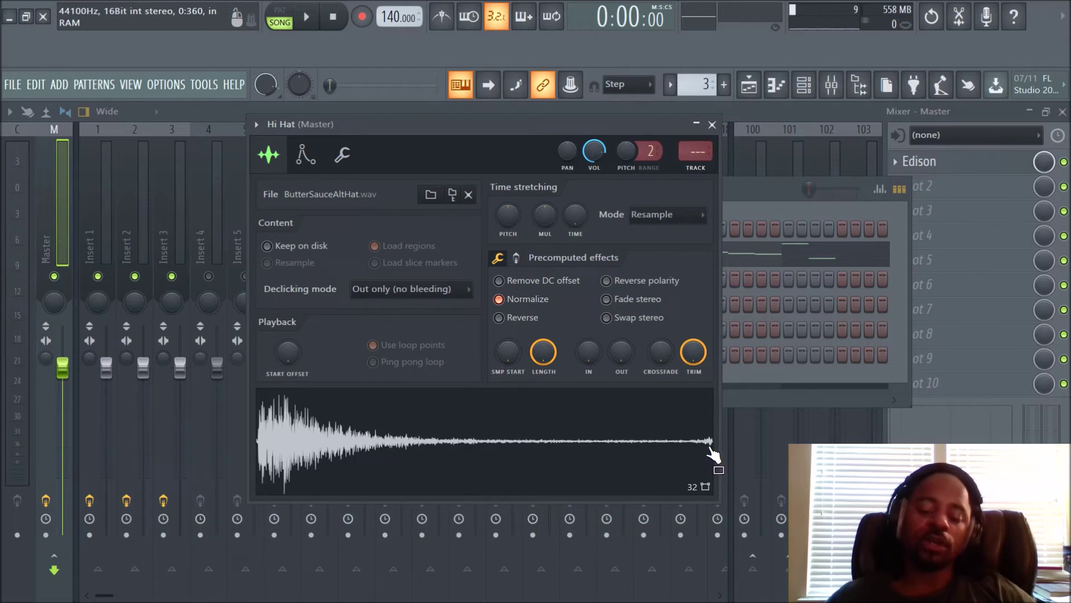
pyautogui.click(676, 447)
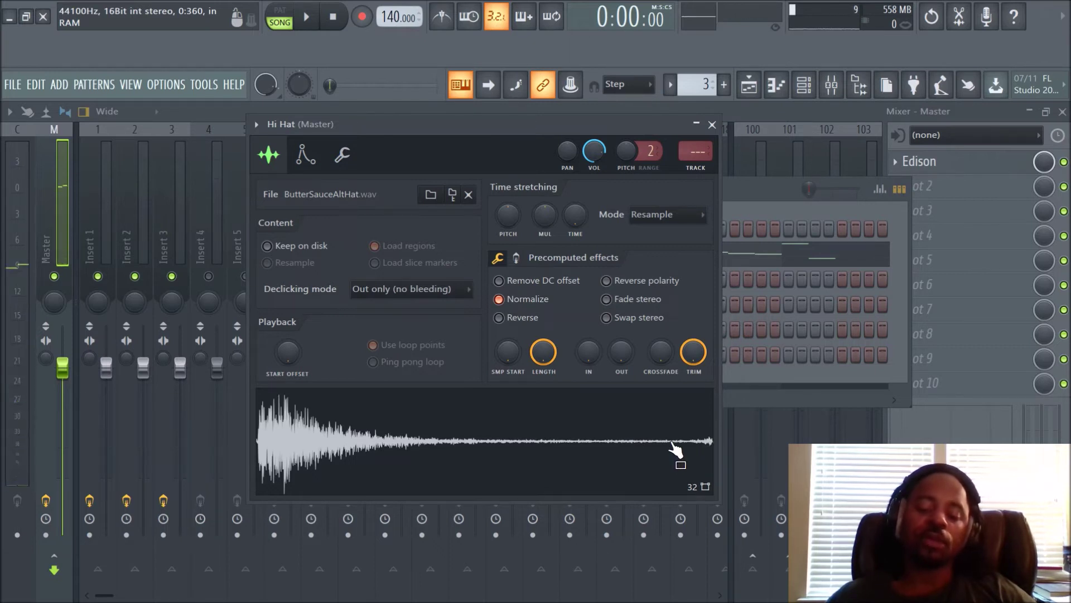
pyautogui.moveTo(624, 354); pyautogui.dragTo(625, 317)
pyautogui.click(626, 433)
pyautogui.click(625, 432)
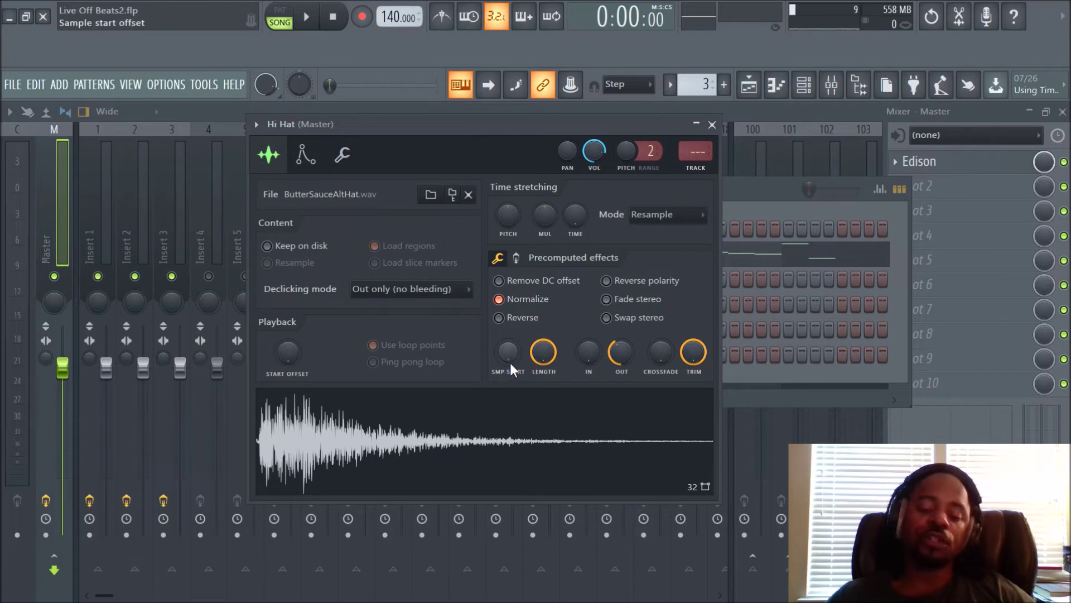
# Shift the Hi Hat's sample start offset forward very slightly and audition the sample.
pyautogui.moveTo(507, 352); pyautogui.dragTo(508, 349)
pyautogui.click(556, 433)
pyautogui.click(556, 432)
pyautogui.click(556, 433)
pyautogui.click(555, 432)
pyautogui.click(556, 432)
pyautogui.click(627, 449)
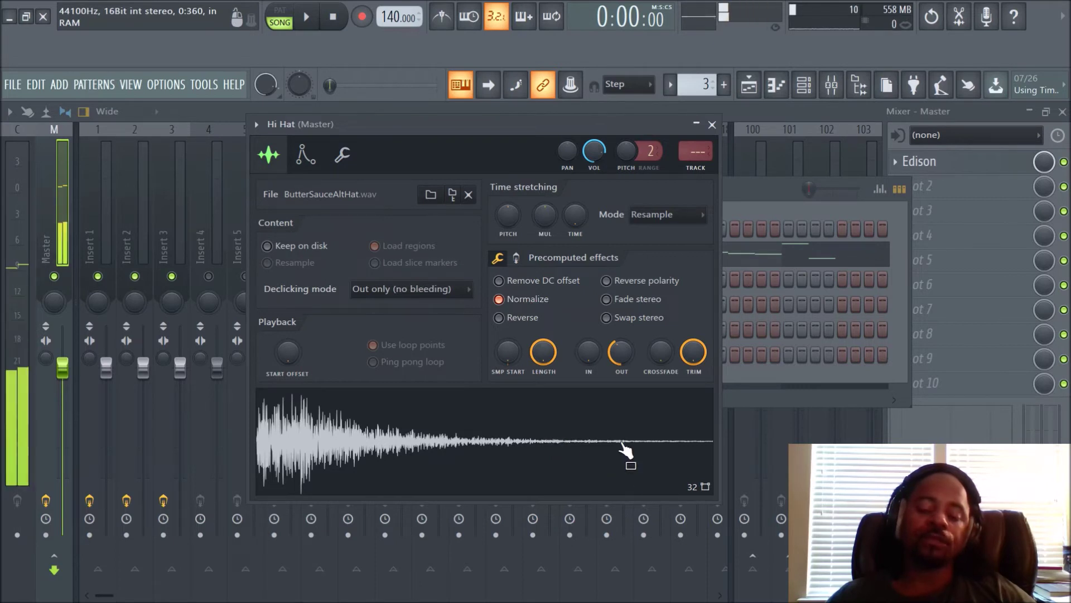
# Compare the Hi Hat sample with Normalize off and on, leaving it on.
pyautogui.click(499, 299)
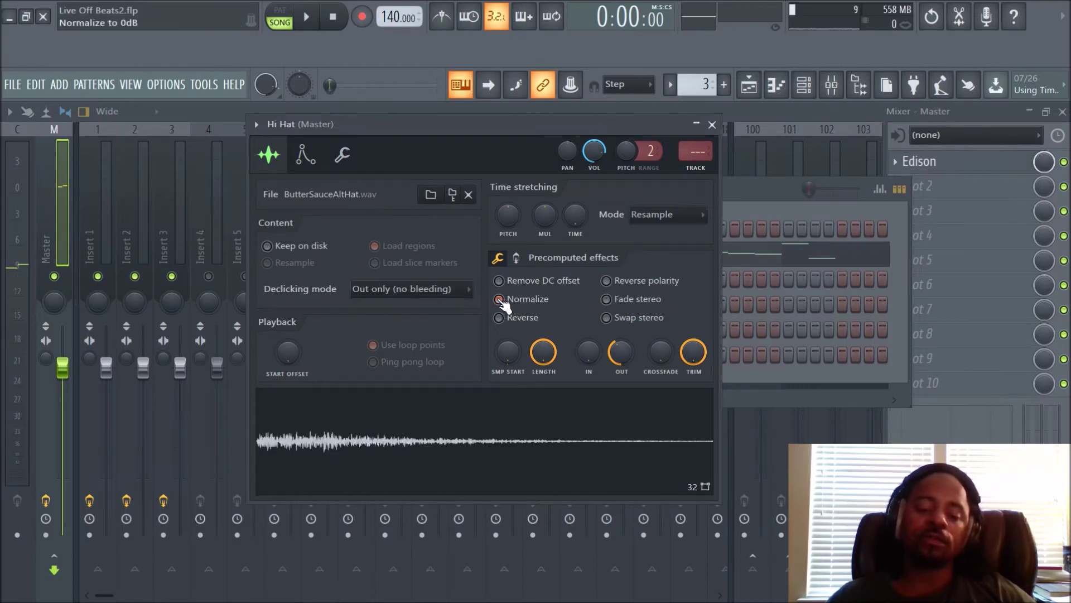
pyautogui.click(531, 469)
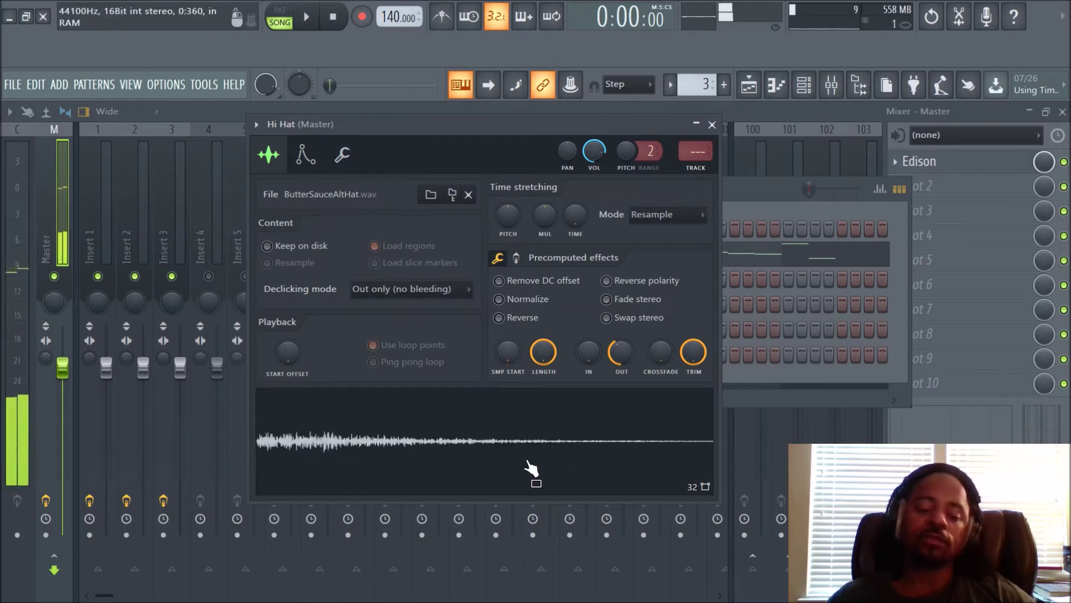
pyautogui.click(499, 299)
pyautogui.click(594, 422)
# Reset the Hi Hat's trim and fade-out to zero, audition the sample and close its settings.
pyautogui.moveTo(694, 352); pyautogui.dragTo(693, 385)
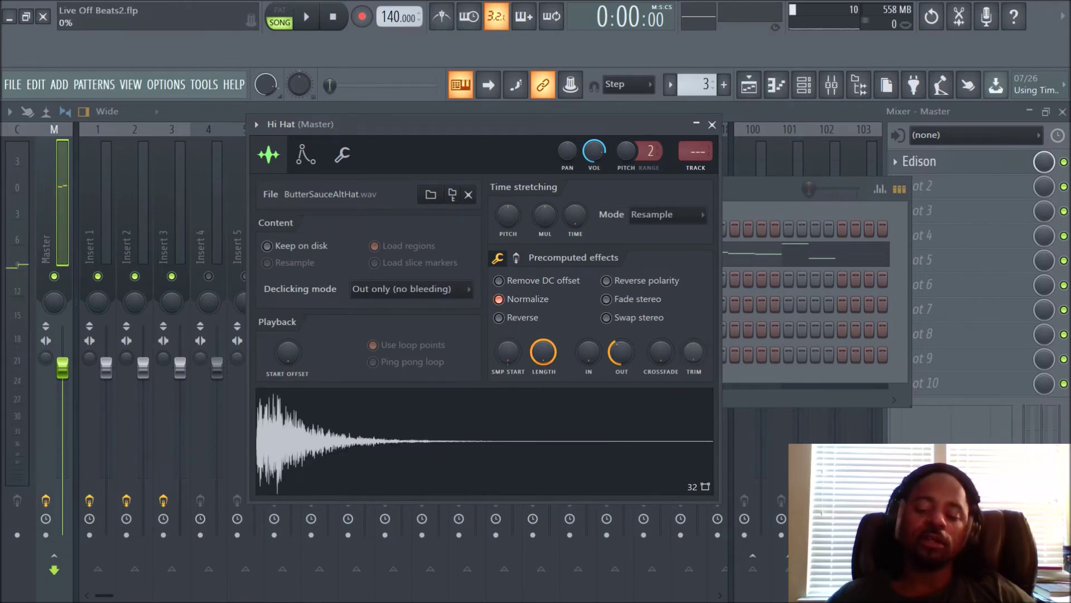
pyautogui.moveTo(621, 352); pyautogui.dragTo(621, 385)
pyautogui.click(622, 449)
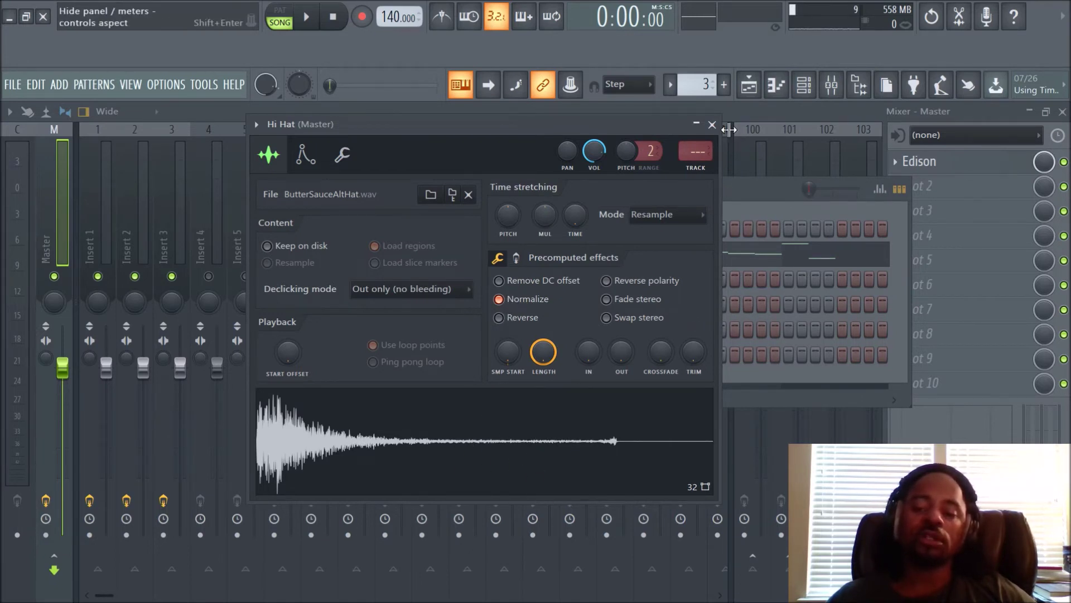
pyautogui.click(712, 125)
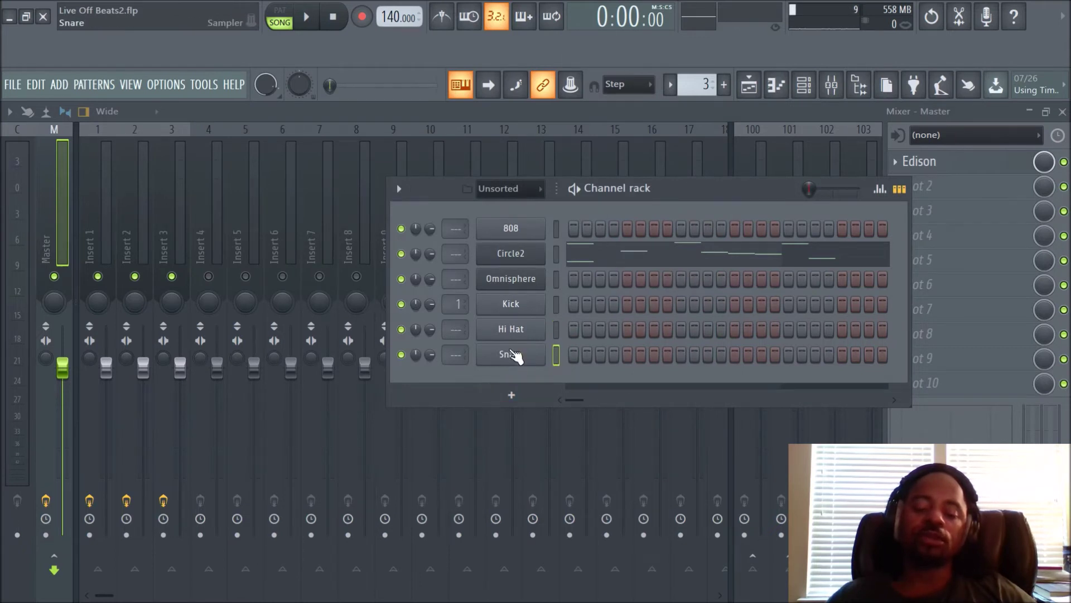
# Open the Snare channel's sampler settings and audition the unprocessed sample.
pyautogui.click(511, 351)
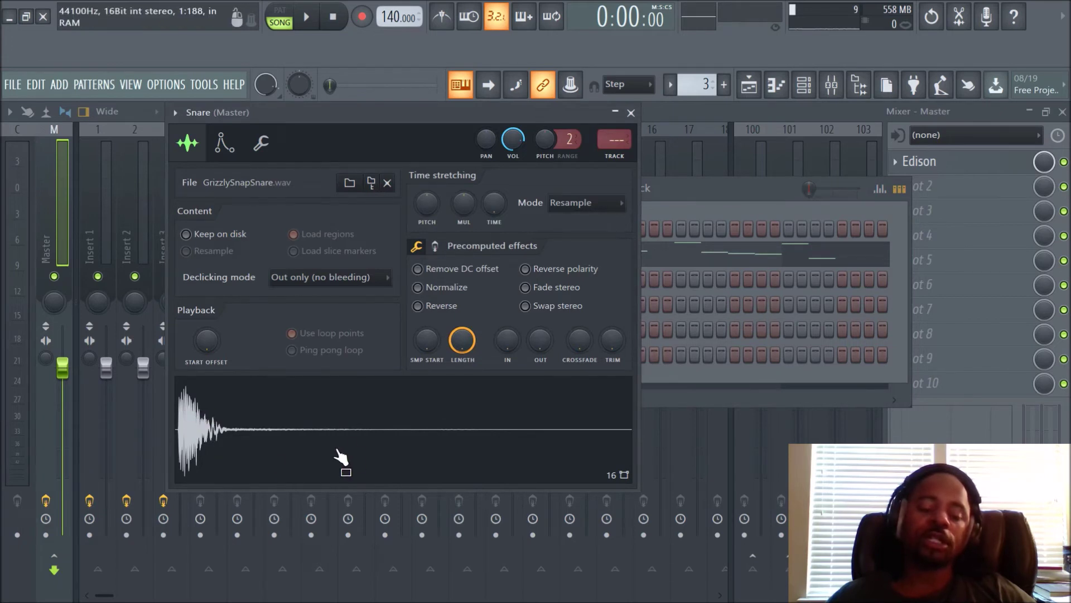
pyautogui.click(426, 406)
pyautogui.click(426, 407)
pyautogui.click(425, 407)
pyautogui.click(426, 405)
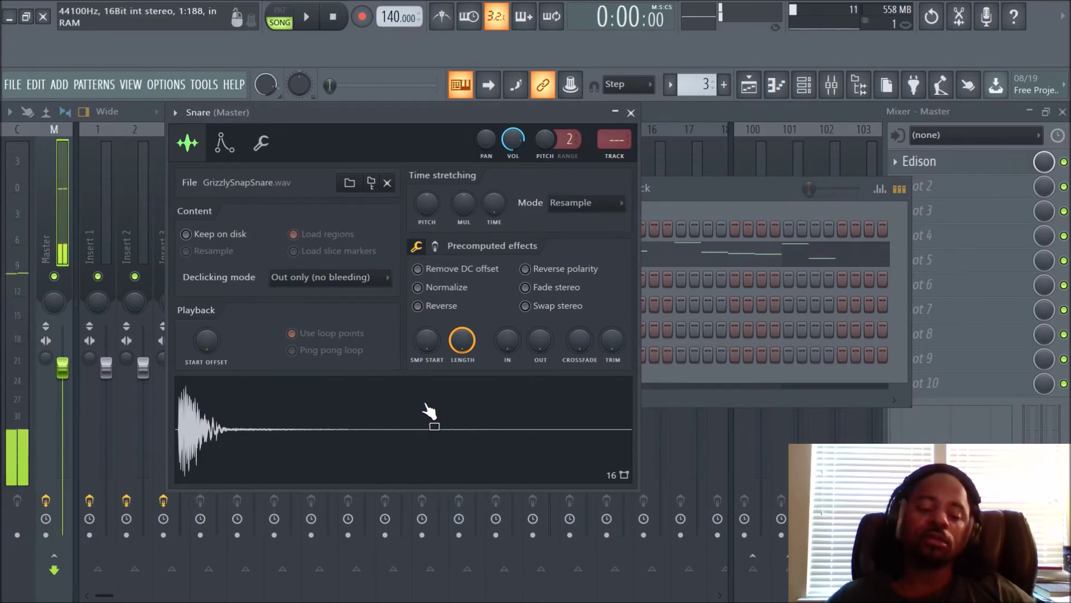
# Turn on Normalize for the Snare sample, audition it and set its trim to 100%.
pyautogui.click(426, 288)
pyautogui.click(423, 444)
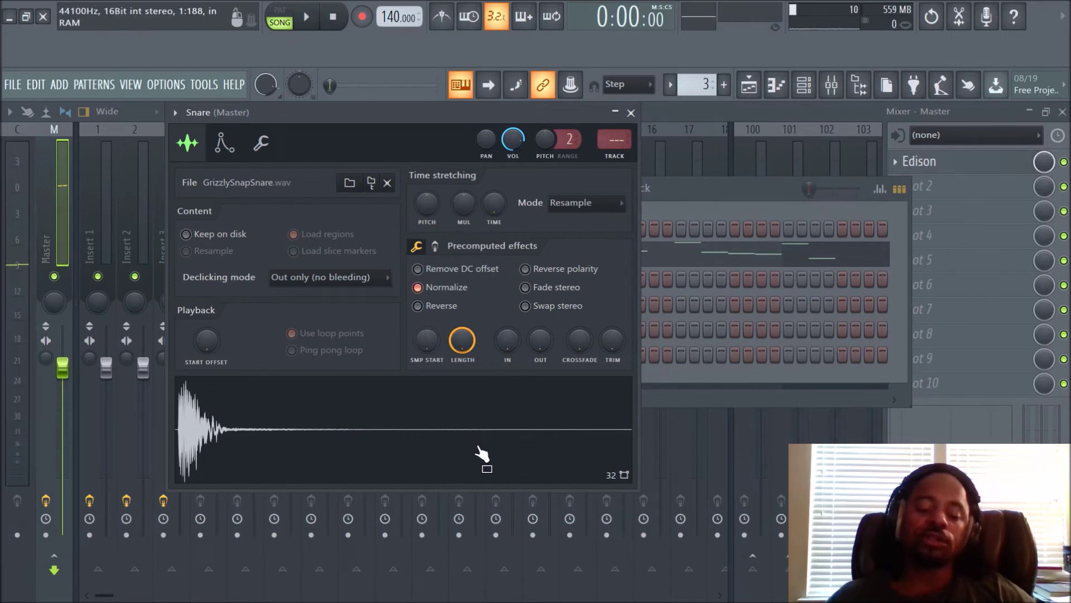
pyautogui.moveTo(616, 347); pyautogui.dragTo(616, 334)
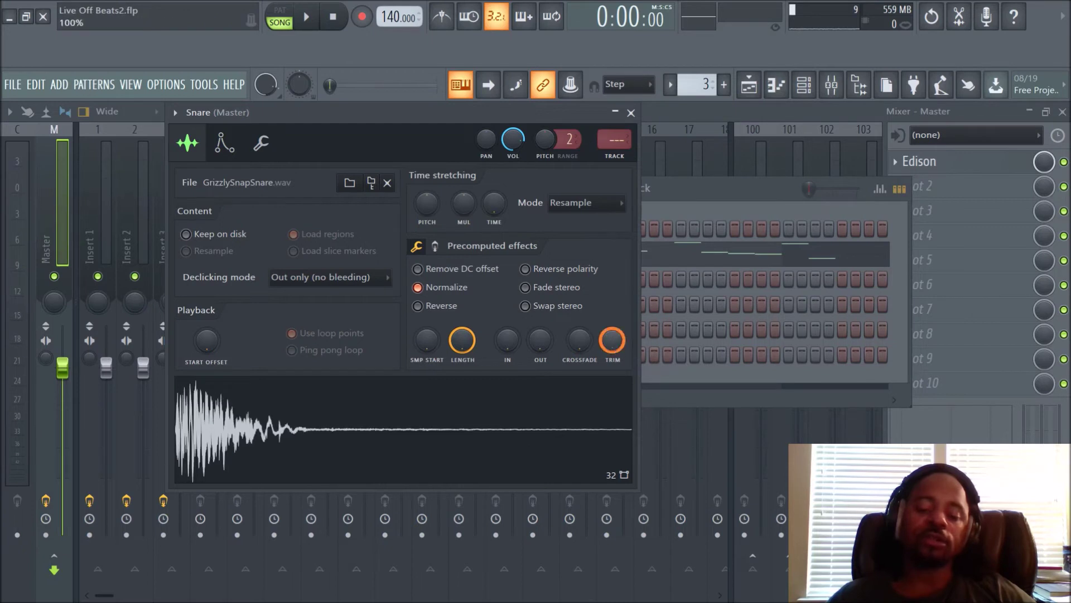
# Turn the Snare sample's quick fade-out all the way up and audition the result.
pyautogui.moveTo(539, 342); pyautogui.dragTo(540, 327)
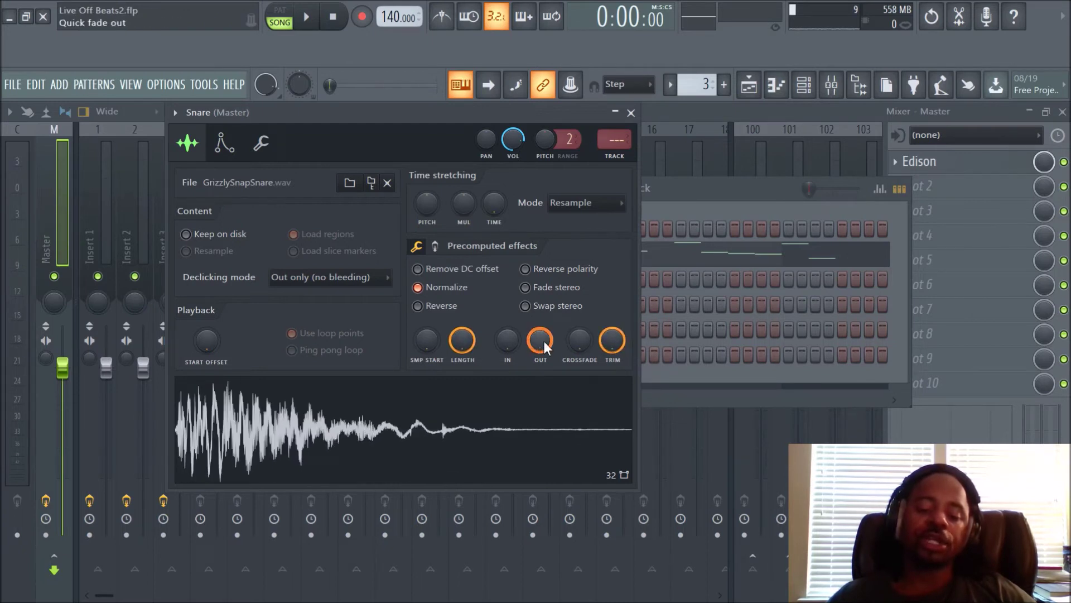
pyautogui.click(545, 450)
pyautogui.click(547, 450)
pyautogui.click(523, 440)
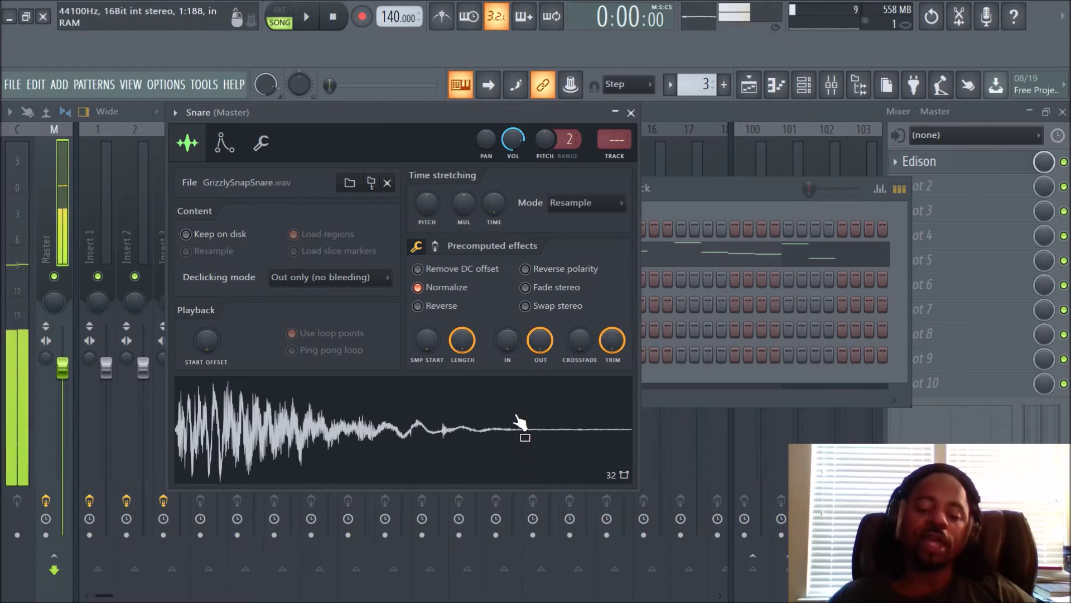
pyautogui.click(497, 433)
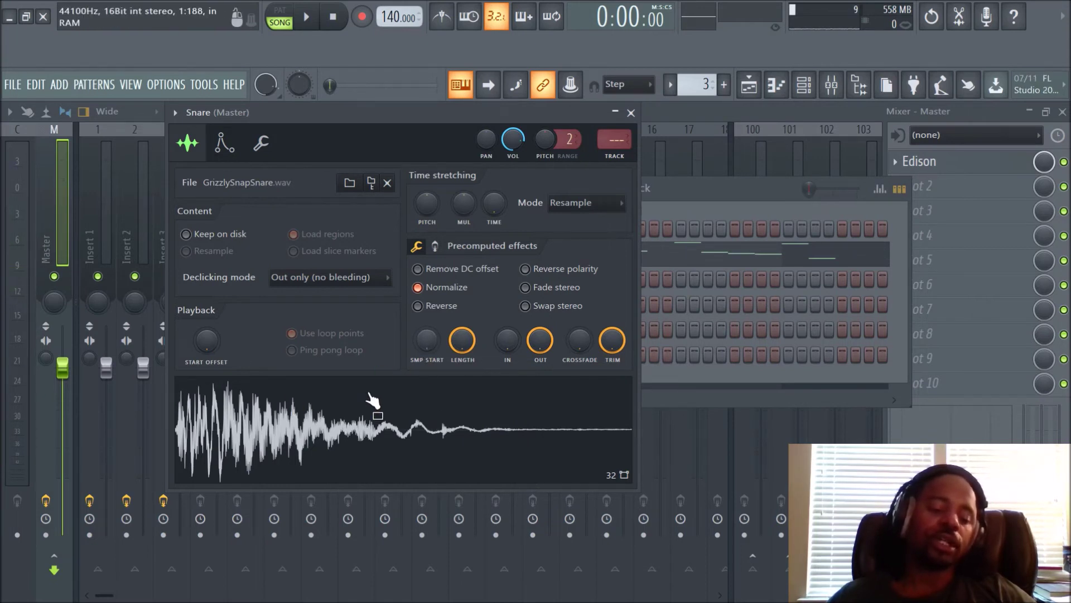
pyautogui.click(398, 417)
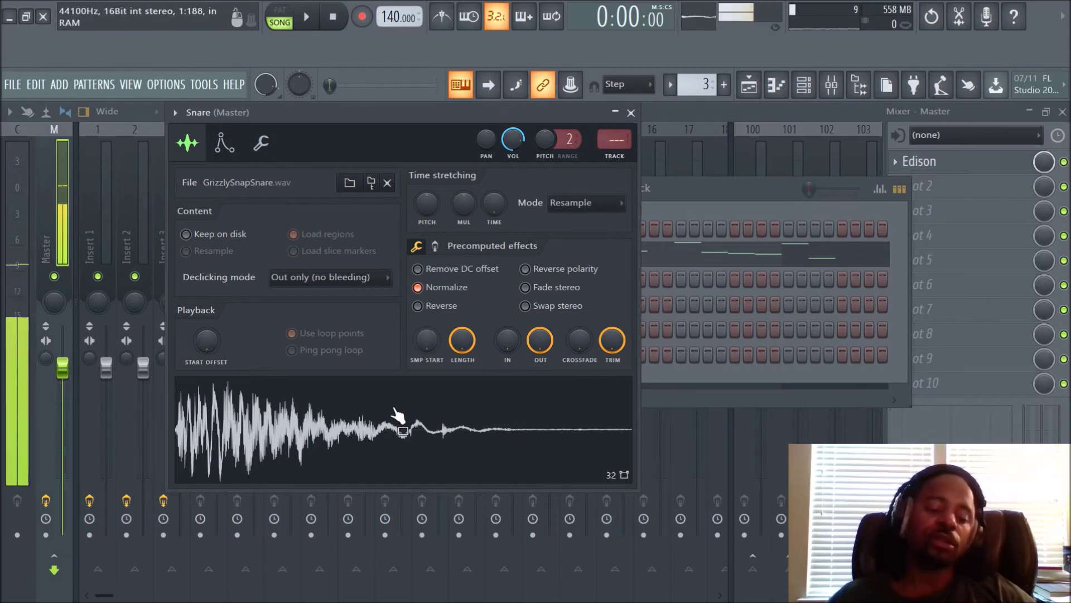
# Open the snare sample in the Edison audio editor and normalize it there.
pyautogui.rightClick(425, 400)
pyautogui.click(440, 436)
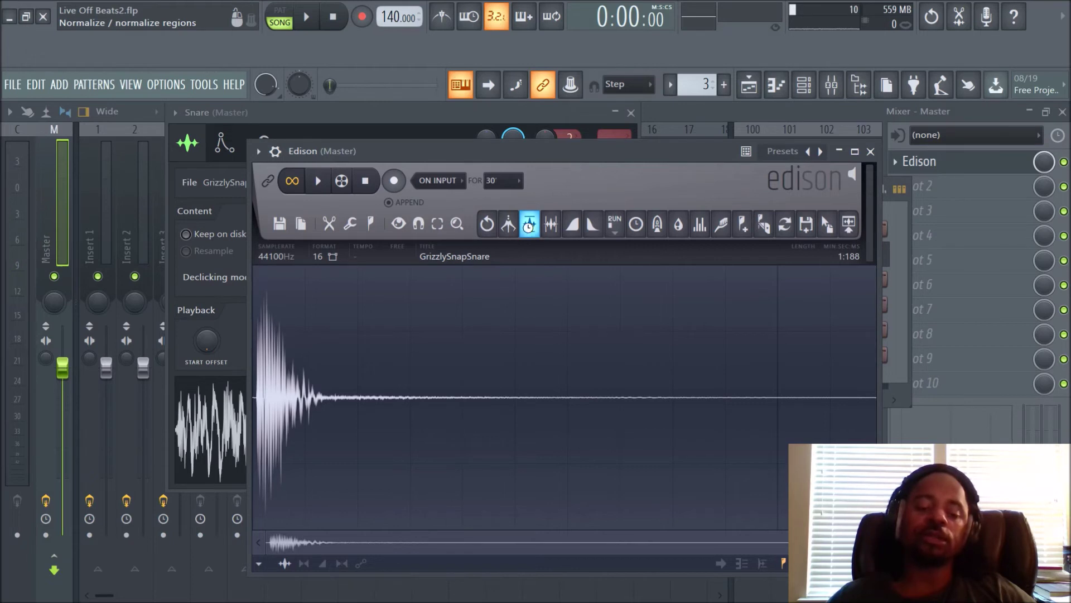
pyautogui.click(529, 225)
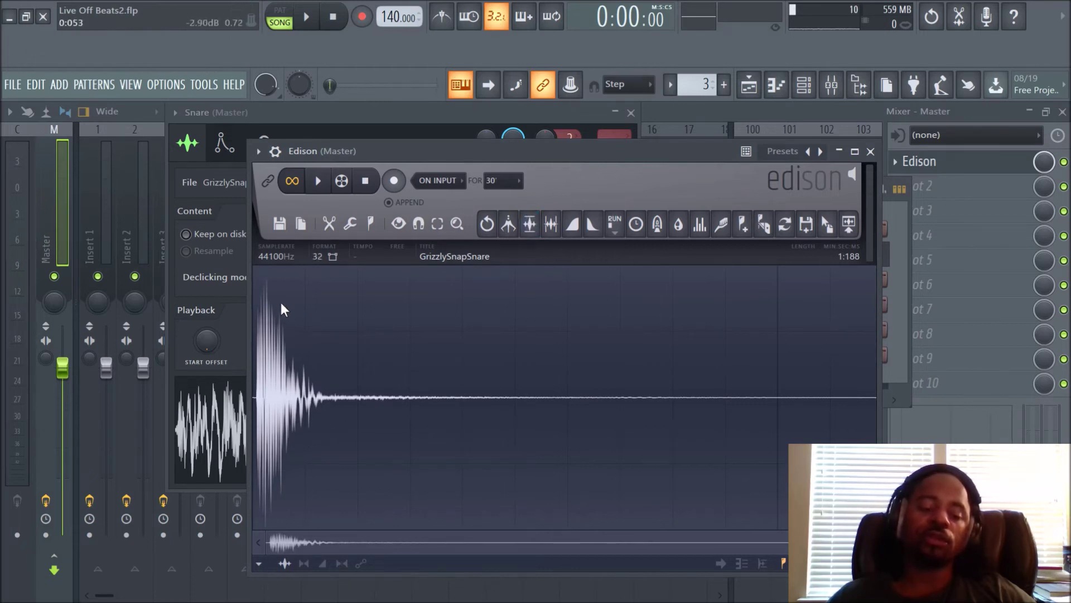
# Play the normalized snare in Edison to audition it, and stop playback.
pyautogui.click(488, 374)
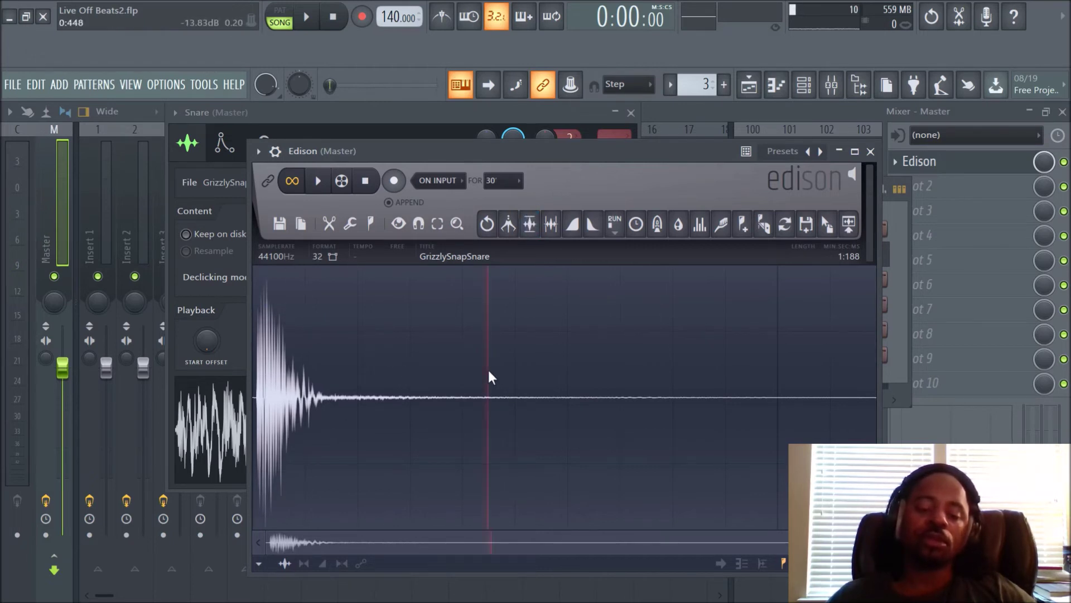
pyautogui.click(318, 180)
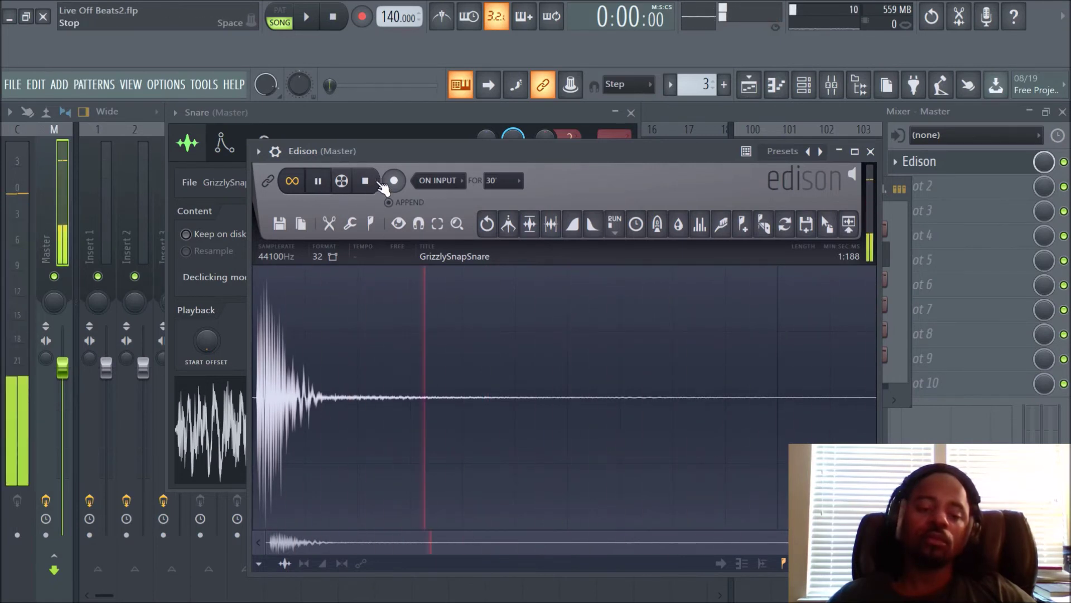
pyautogui.click(366, 181)
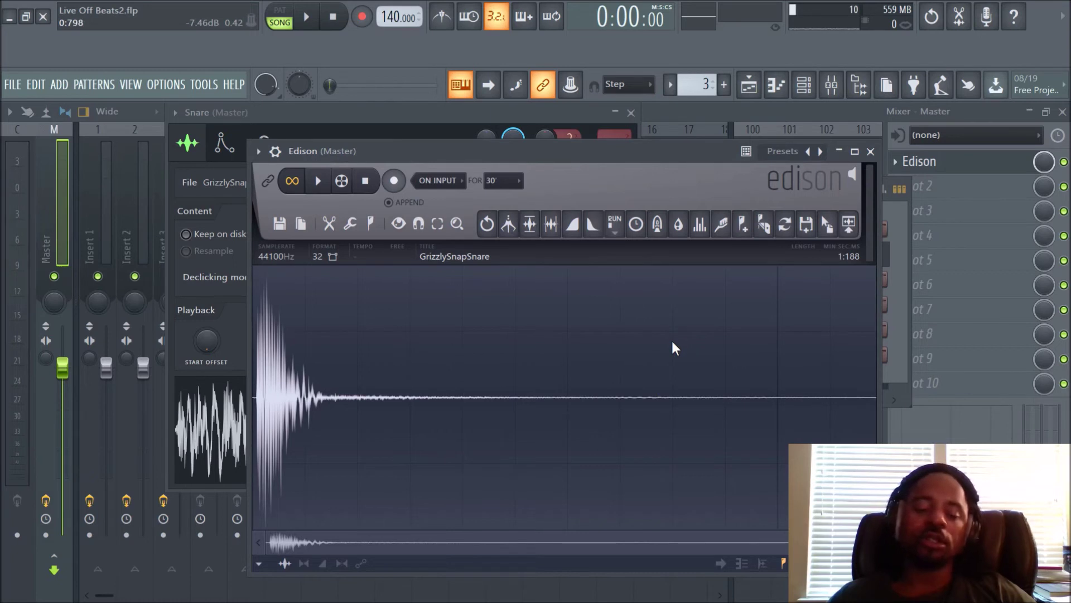
# Delete the snare's tail from about 0:722 to the end in Edison, fade out the remaining audio and audition it.
pyautogui.moveTo(632, 332); pyautogui.dragTo(937, 336)
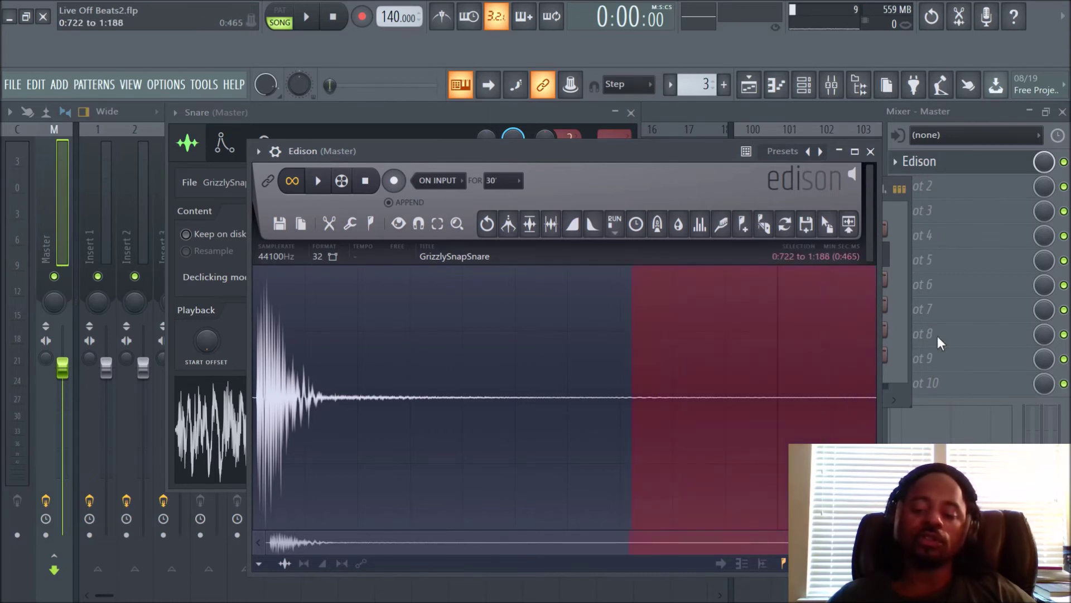
pyautogui.press('Delete')
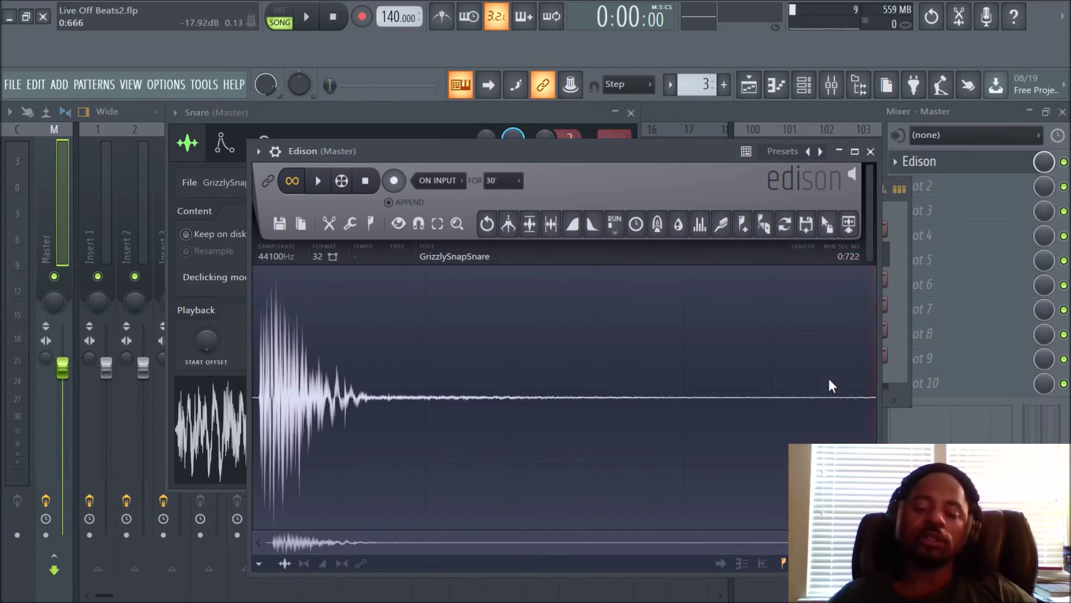
pyautogui.click(593, 224)
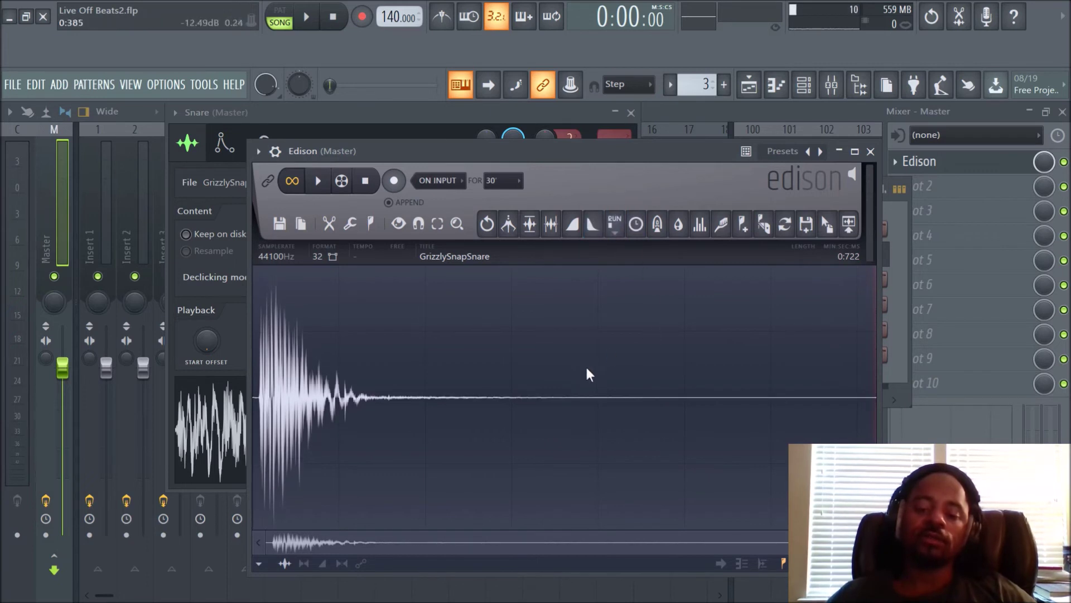
pyautogui.click(318, 180)
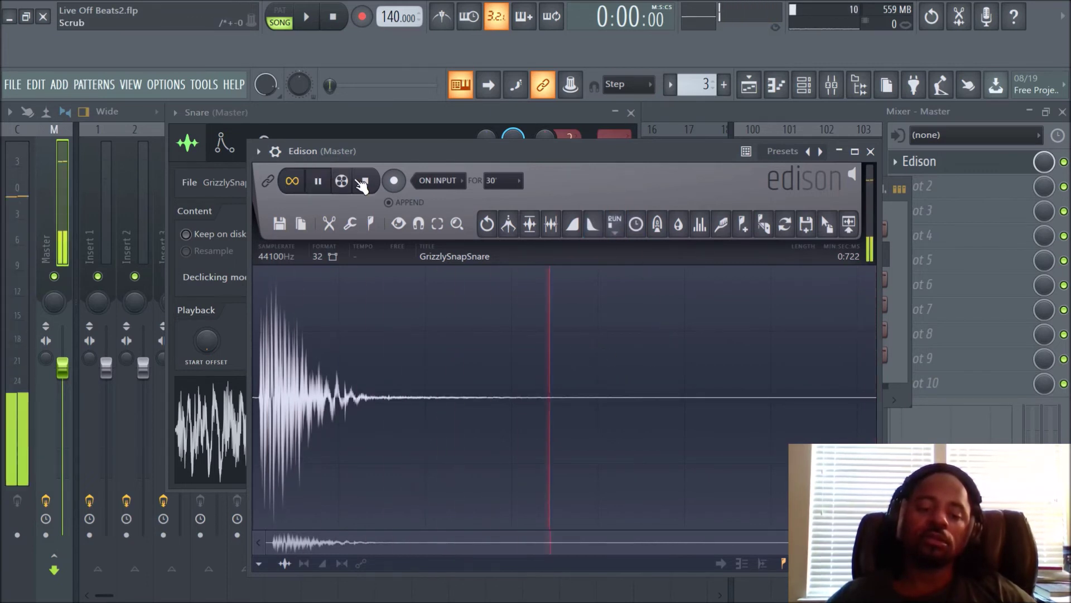
pyautogui.press('space')
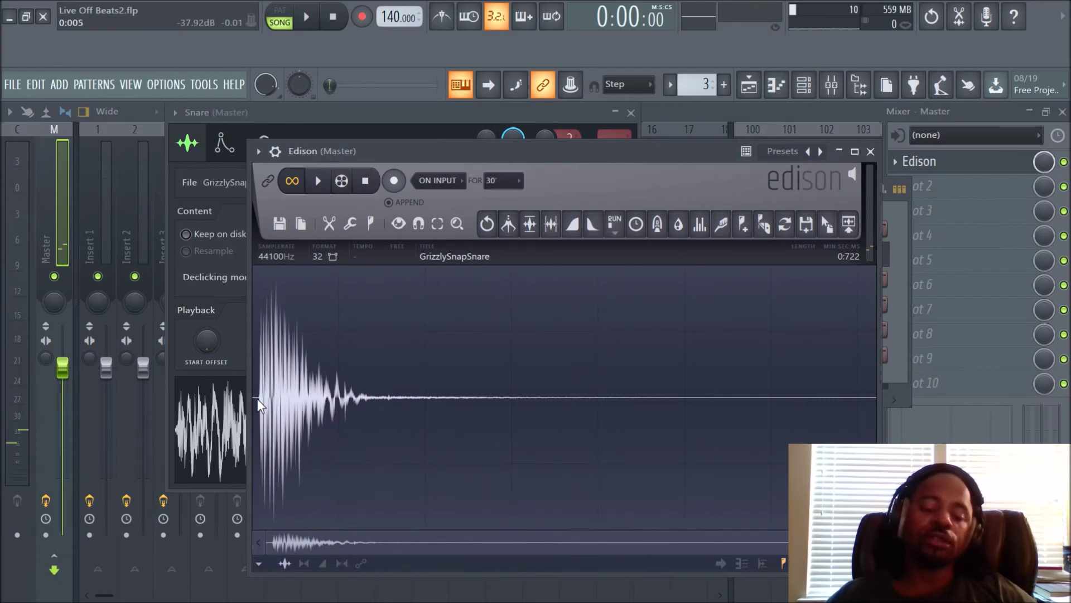
# Delete the short silent section at the very start of the snare waveform.
pyautogui.moveTo(259, 399); pyautogui.dragTo(256, 398)
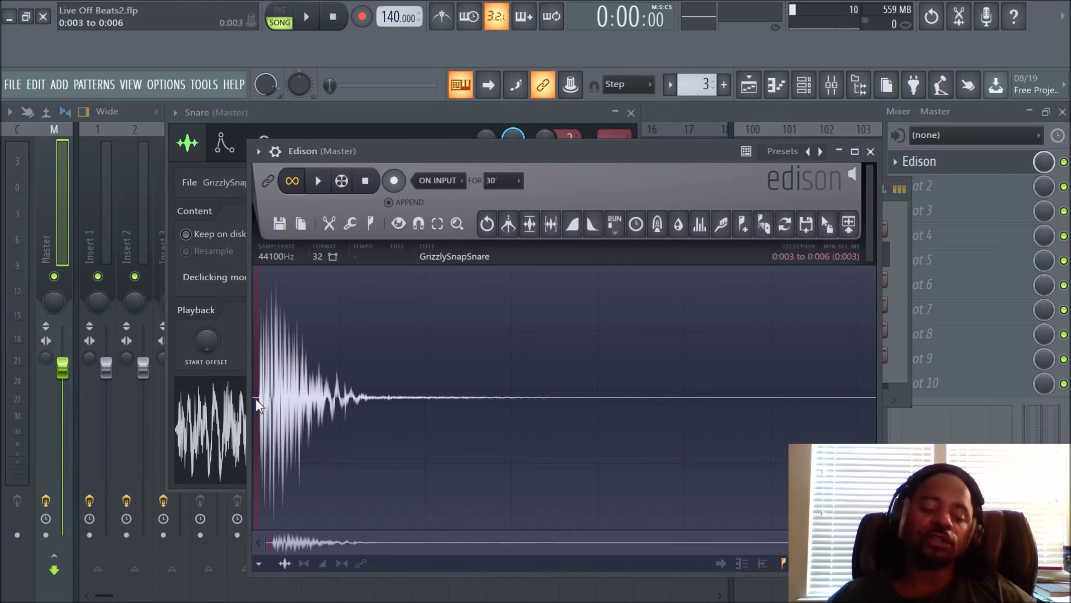
pyautogui.press('Delete')
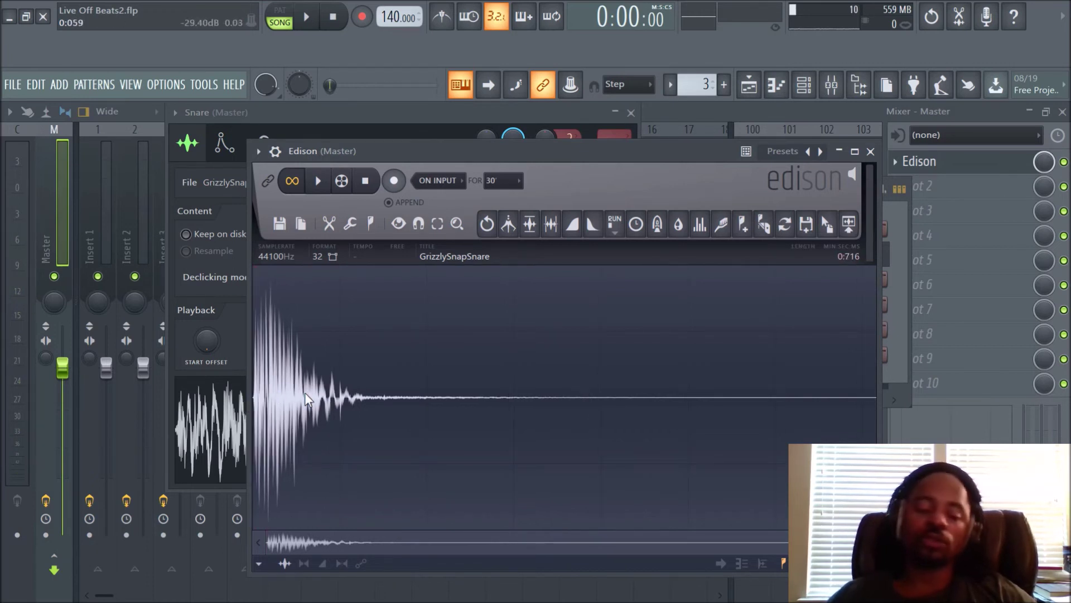
# Maximize Edison and examine the snare's attack up close, down to its individual sample points and zero crossings.
pyautogui.scroll(5, 319, 396)
pyautogui.moveTo(351, 544); pyautogui.dragTo(229, 540)
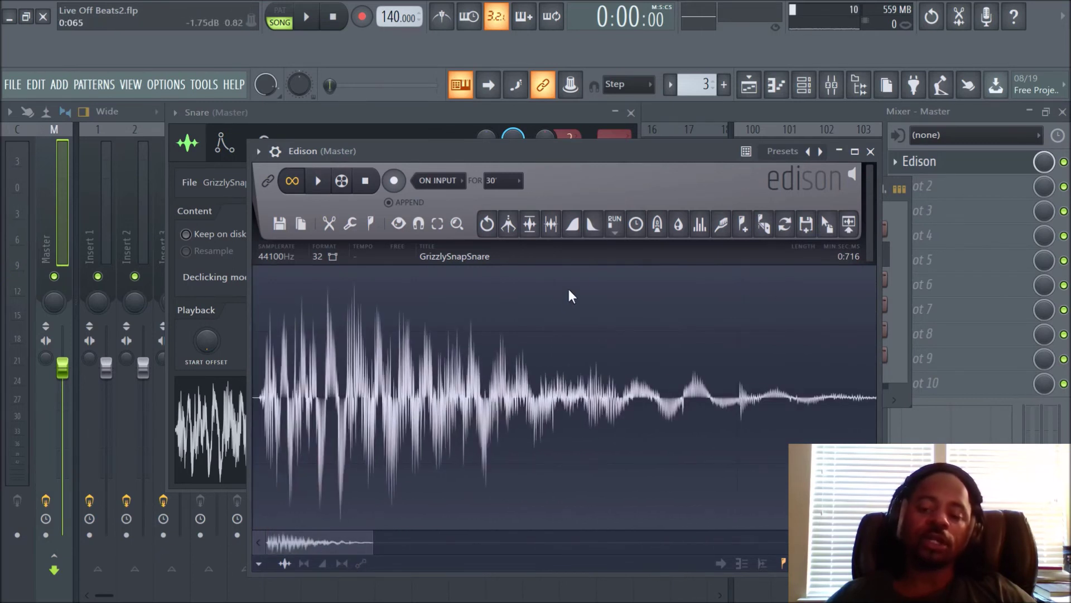
pyautogui.click(854, 151)
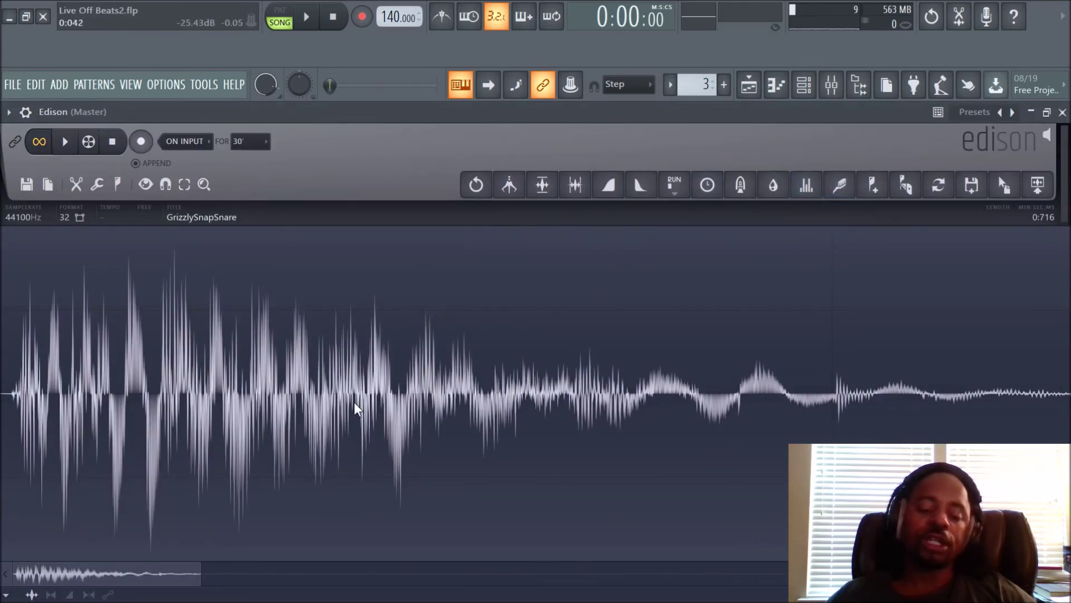
pyautogui.scroll(5, 357, 409)
pyautogui.scroll(3, 353, 408)
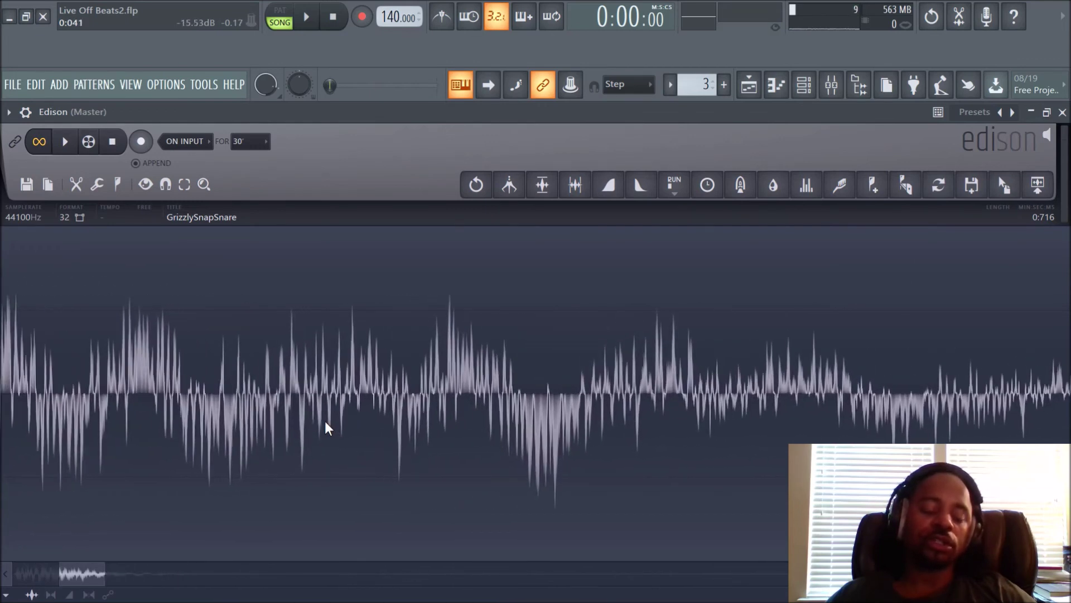
pyautogui.moveTo(77, 581); pyautogui.dragTo(23, 582)
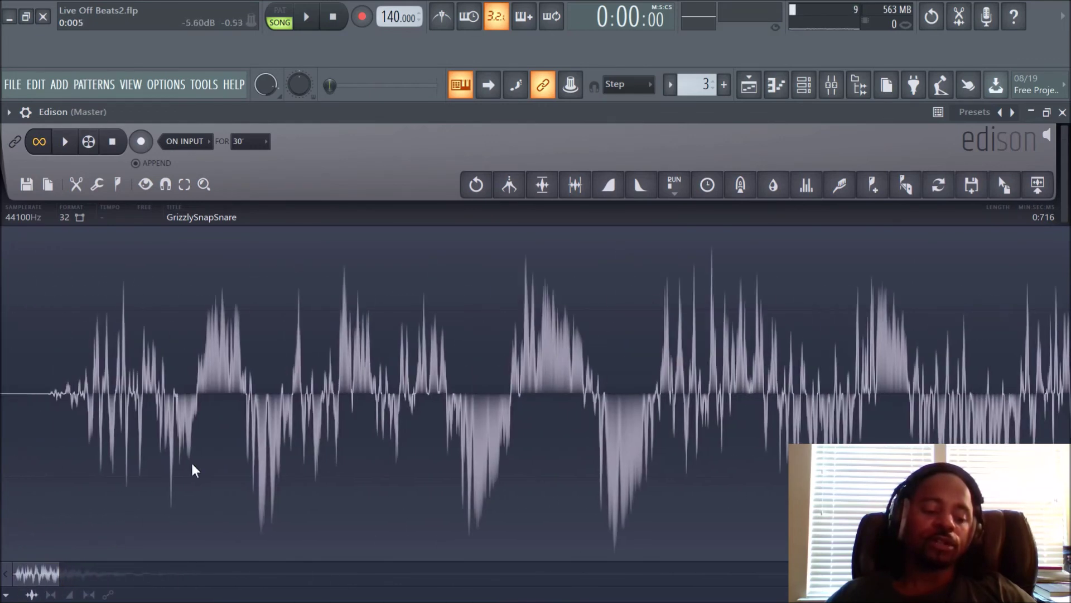
pyautogui.scroll(2, 249, 409)
pyautogui.scroll(3, 249, 415)
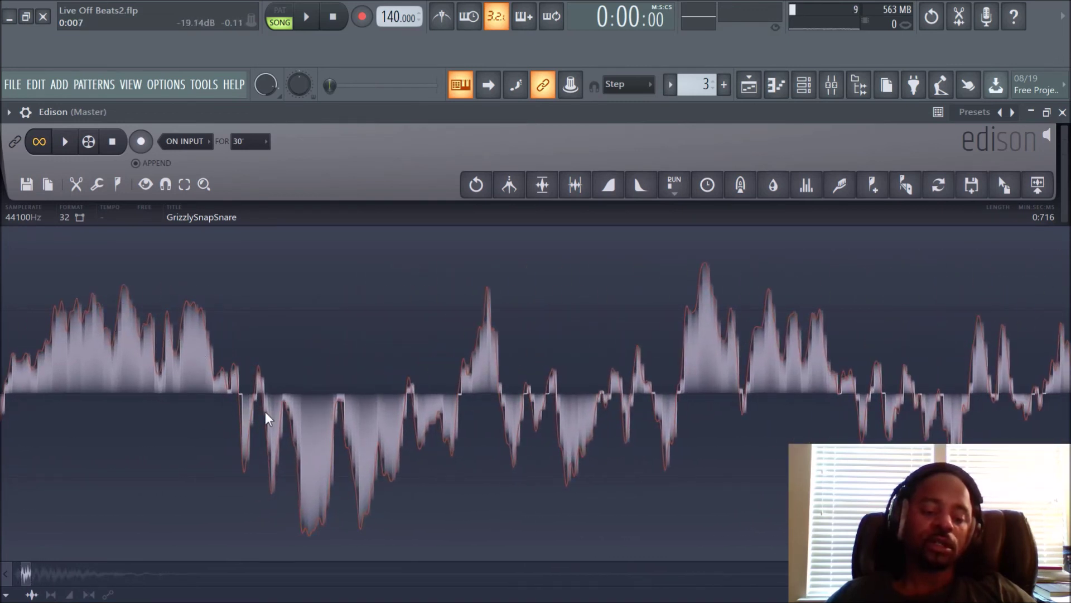
pyautogui.scroll(-3, 641, 365)
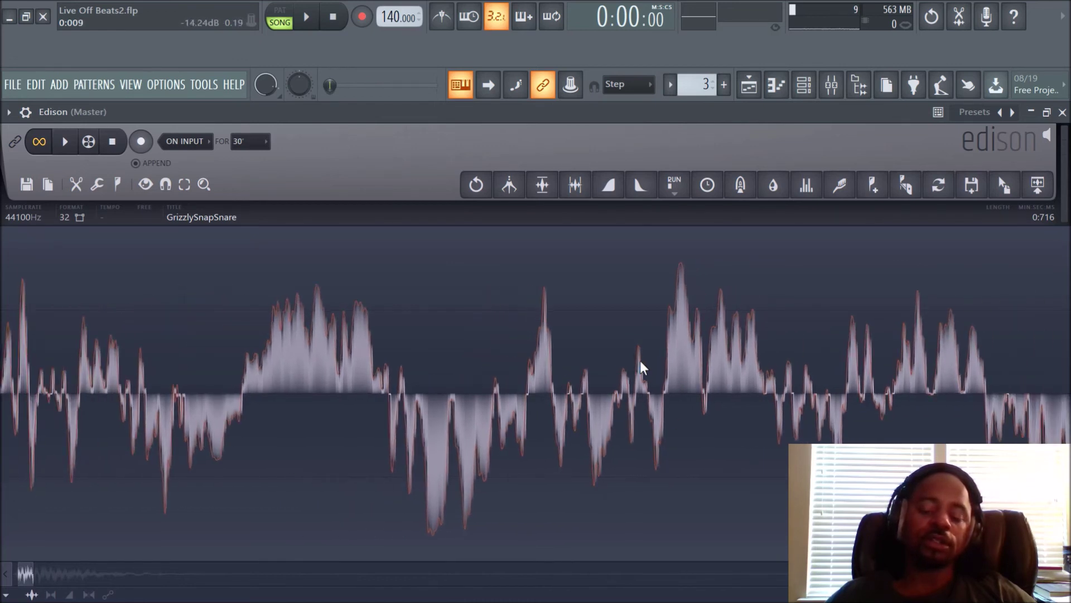
pyautogui.scroll(6, 642, 365)
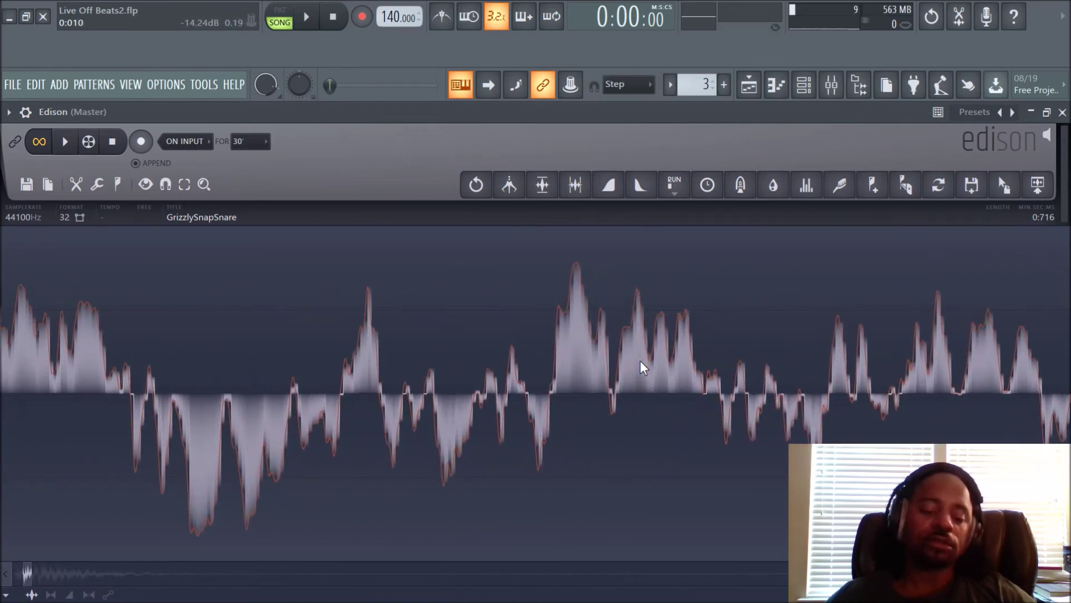
pyautogui.scroll(-1, 641, 367)
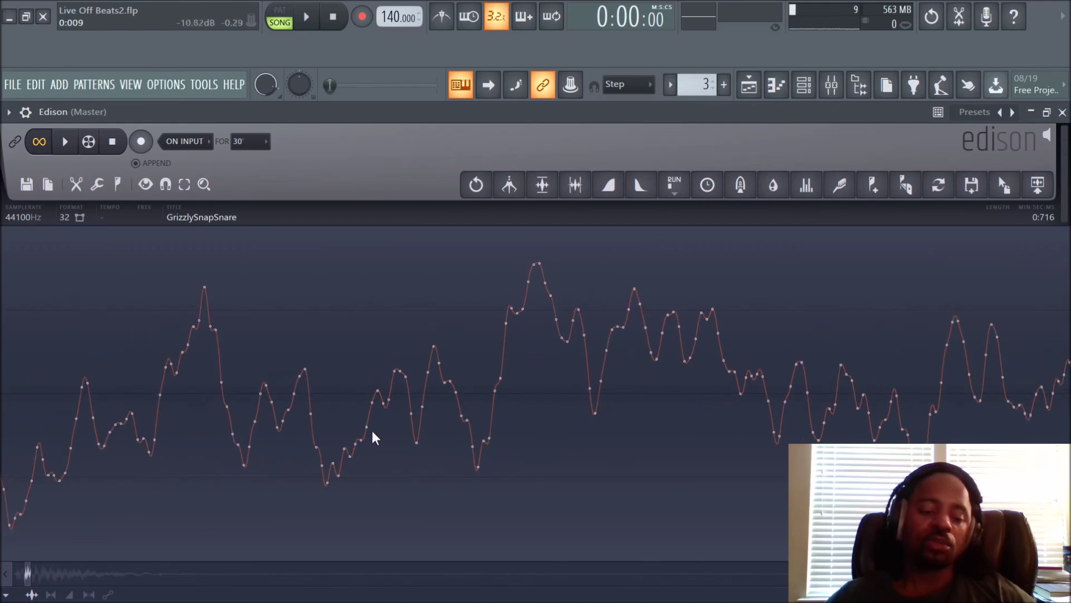
pyautogui.scroll(-3, 586, 409)
pyautogui.scroll(5, 586, 409)
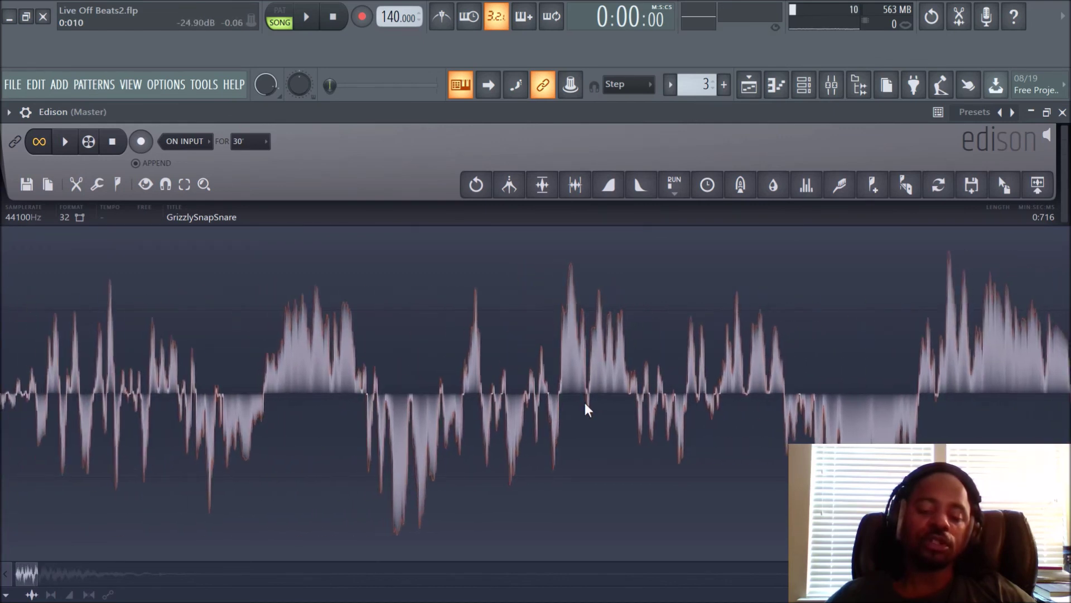
pyautogui.scroll(2, 586, 409)
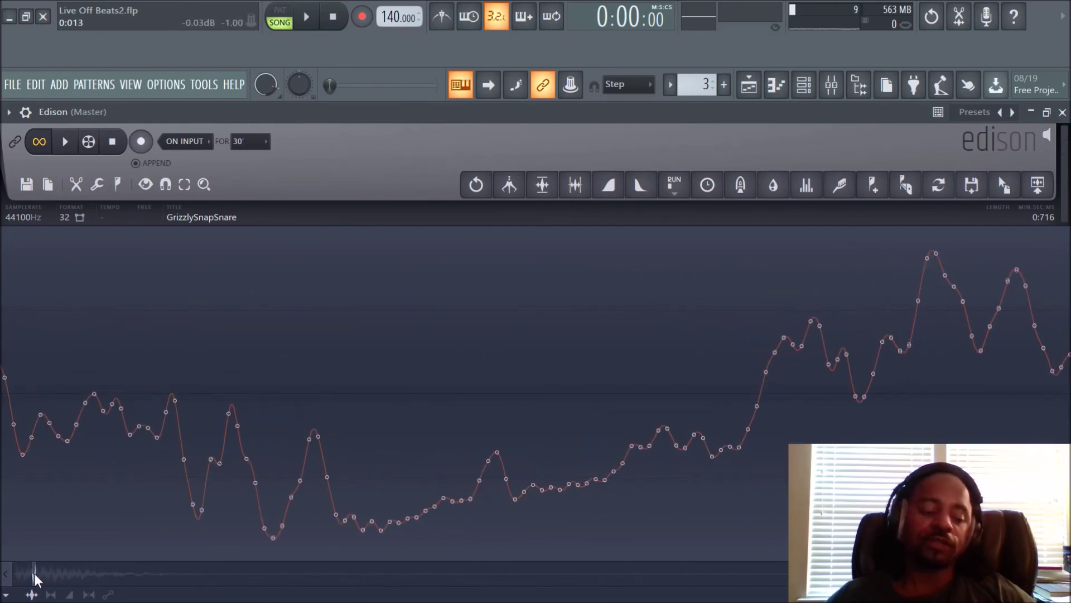
# Delete the remaining flat stretch of about 0:001 before the snare's attack, and close Edison and the Snare sampler settings.
pyautogui.moveTo(35, 571); pyautogui.dragTo(9, 582)
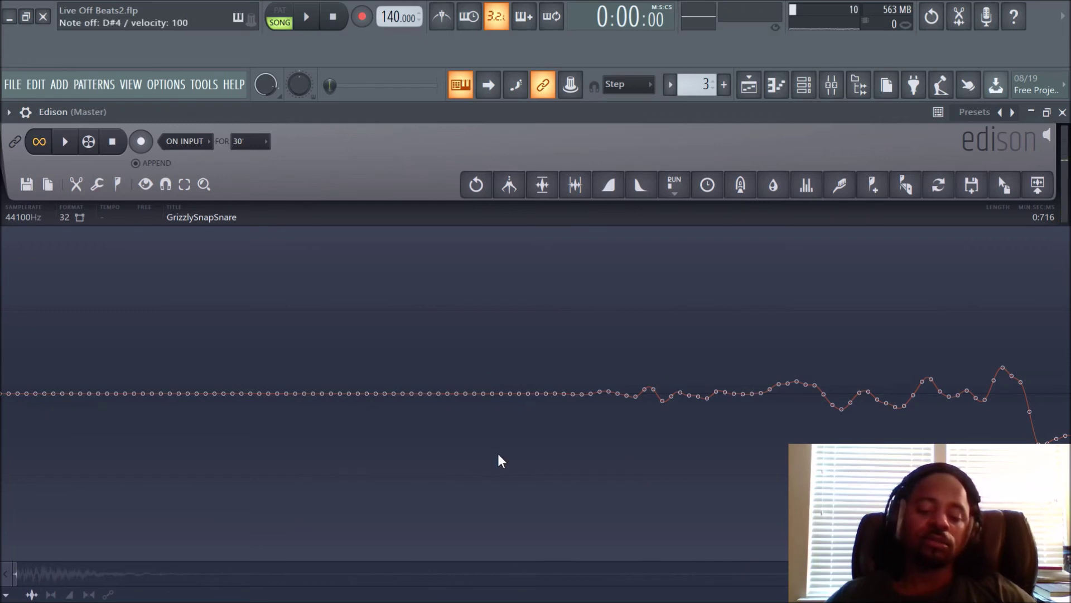
pyautogui.click(65, 143)
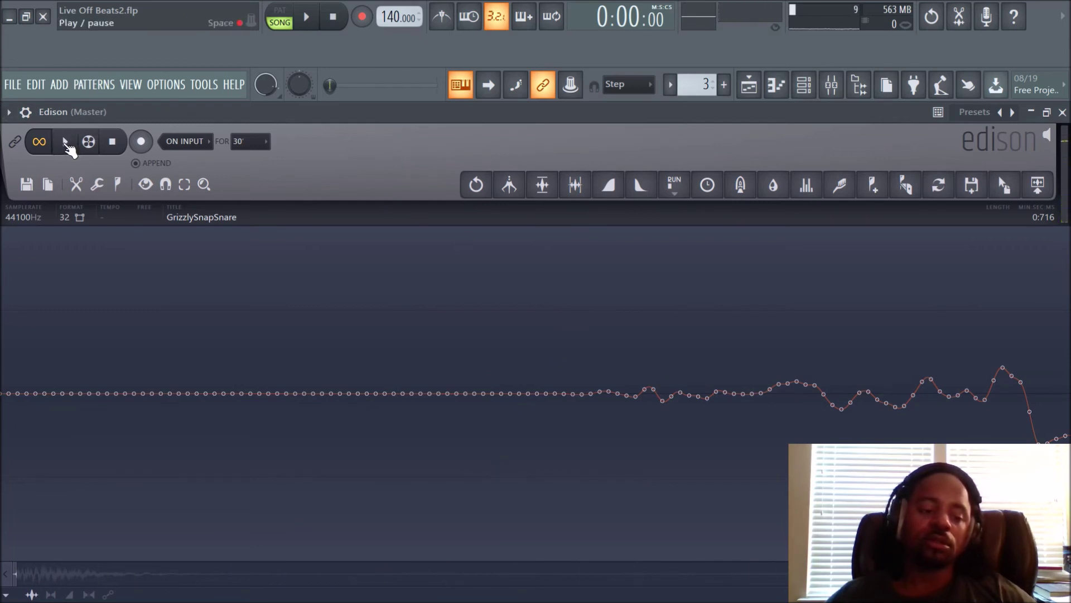
pyautogui.click(110, 151)
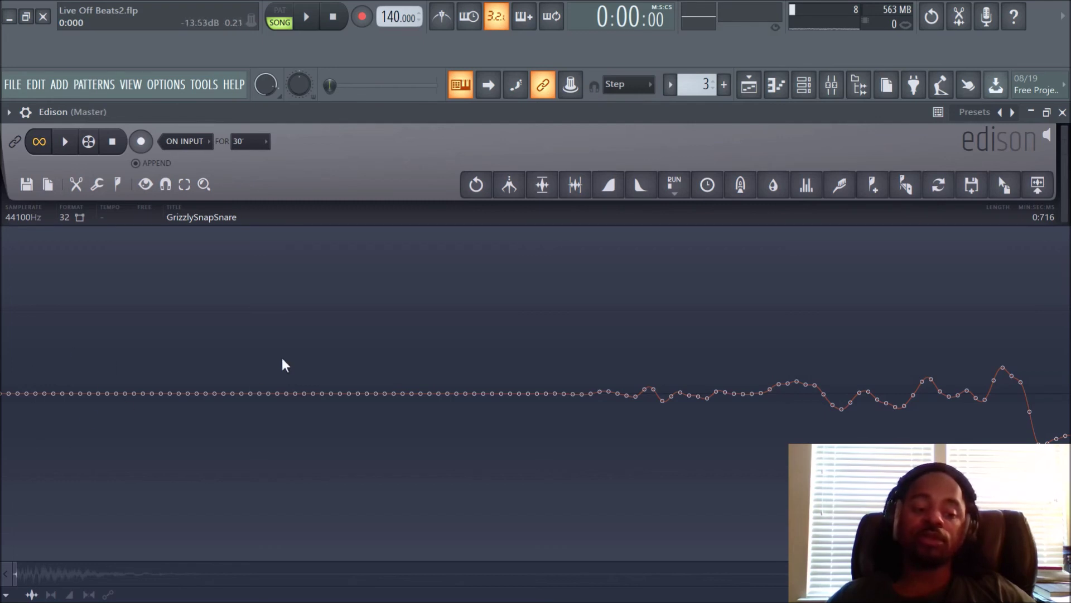
pyautogui.moveTo(551, 338); pyautogui.dragTo(1, 335)
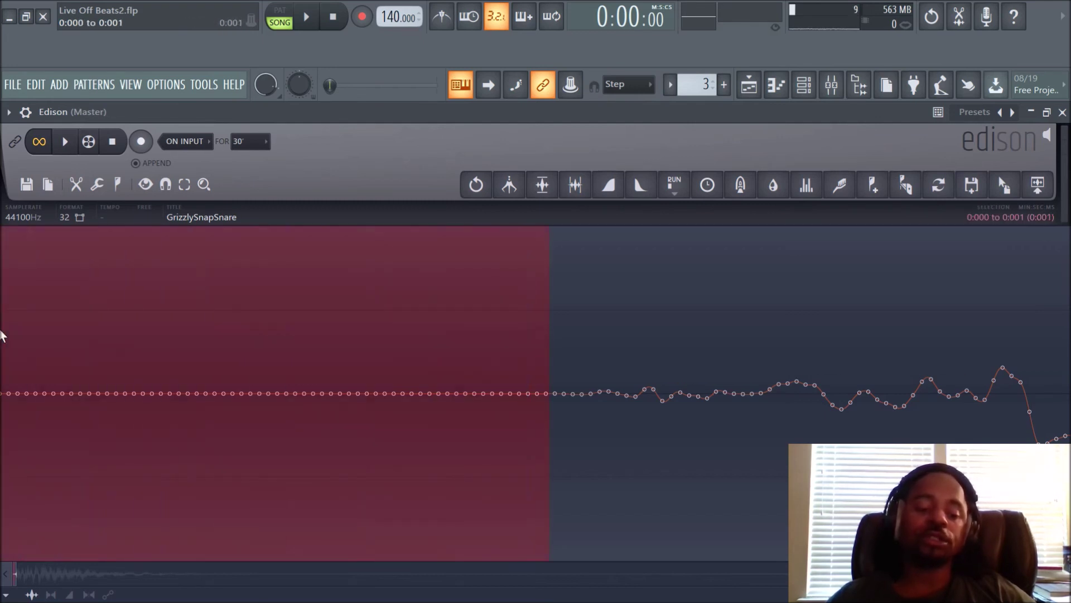
pyautogui.press('Delete')
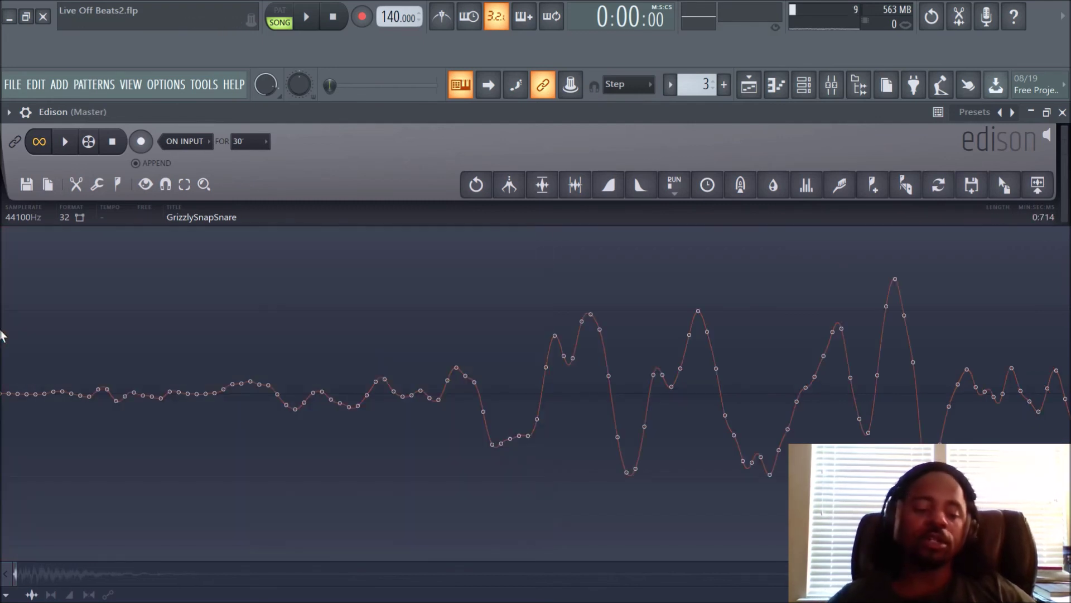
pyautogui.scroll(-10, 412, 376)
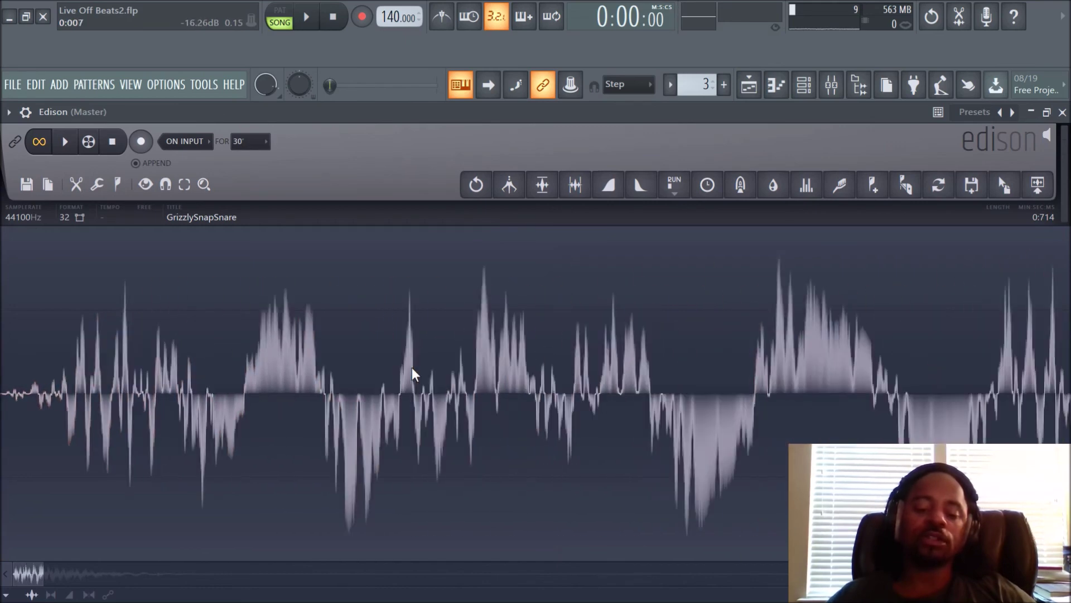
pyautogui.scroll(-8, 414, 373)
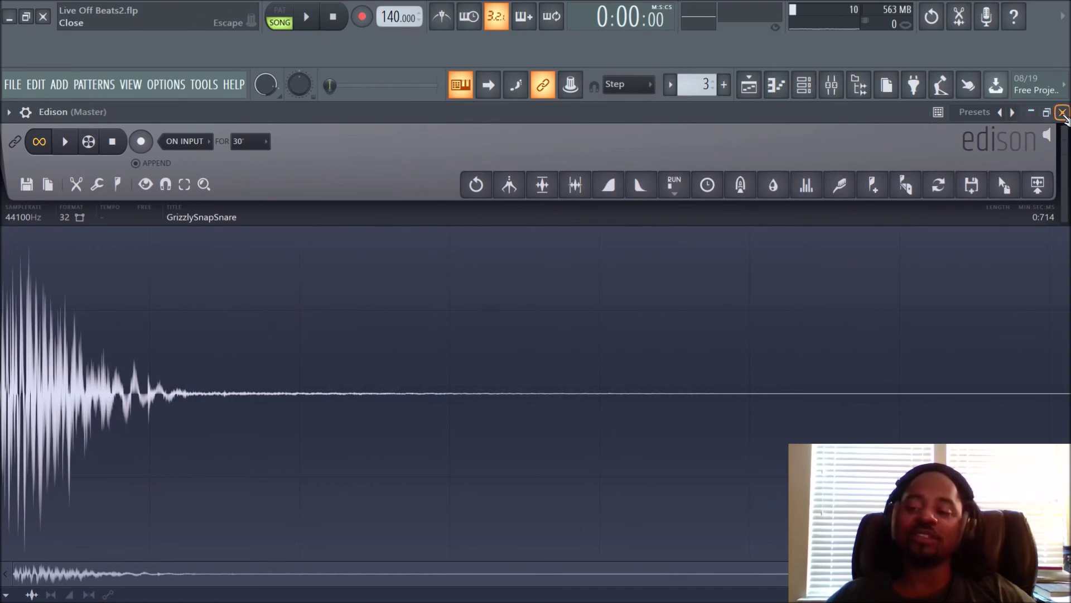
pyautogui.click(1062, 112)
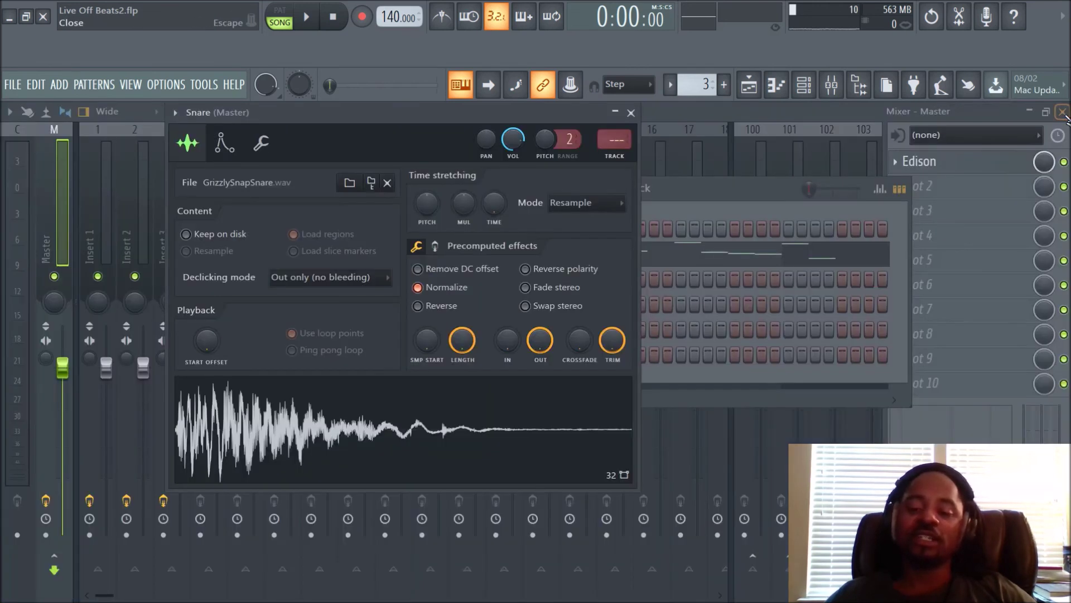
pyautogui.click(632, 113)
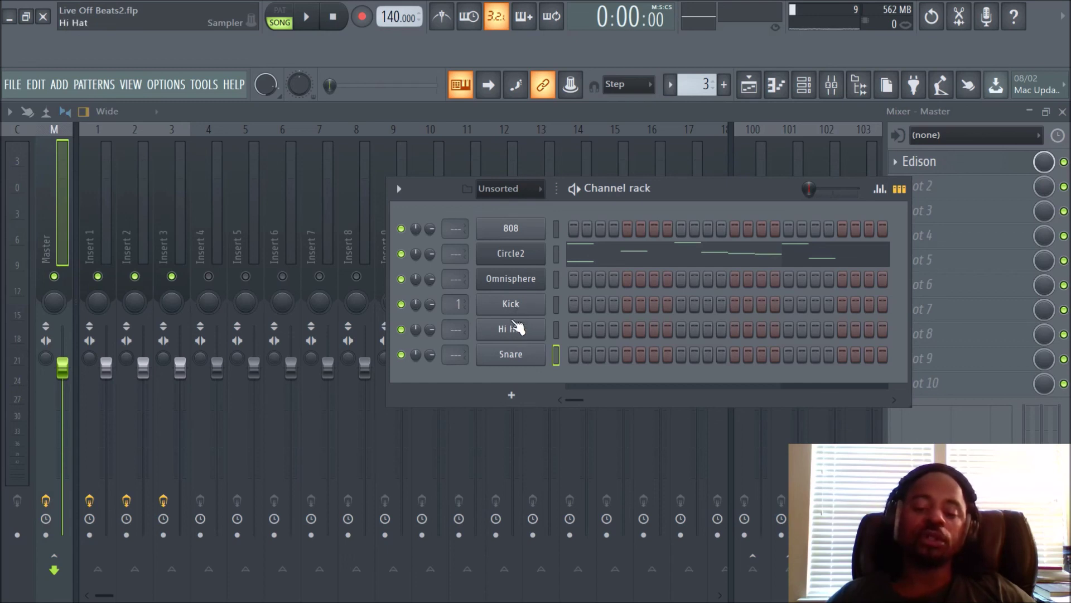
# Turn on Normalize for the Hi Hat sample, raise its quick fade-out partway and close its sampler settings.
pyautogui.click(513, 331)
pyautogui.click(499, 299)
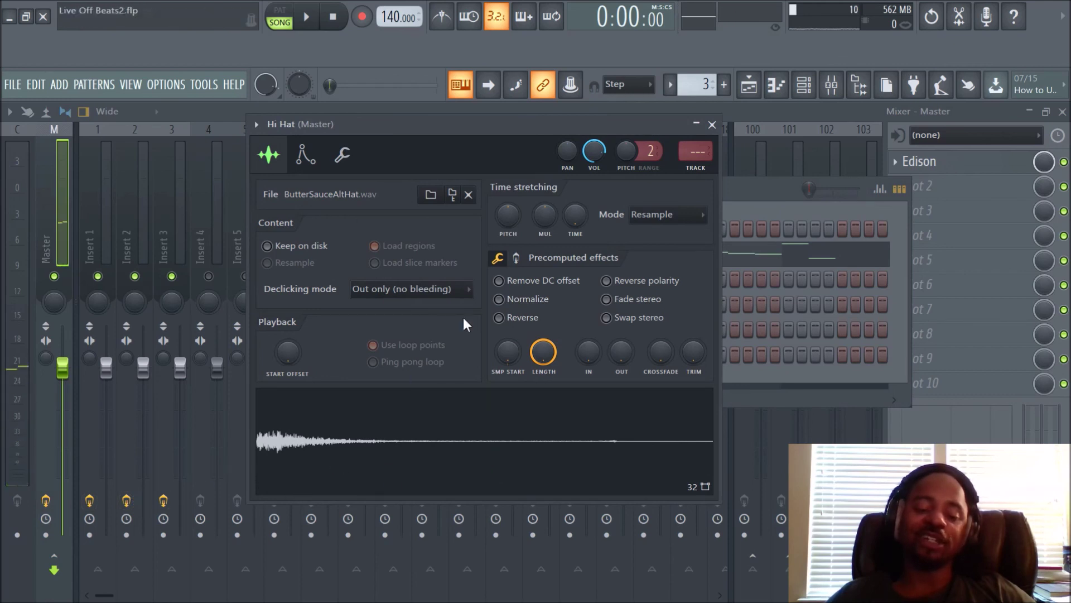
pyautogui.click(506, 300)
pyautogui.click(478, 446)
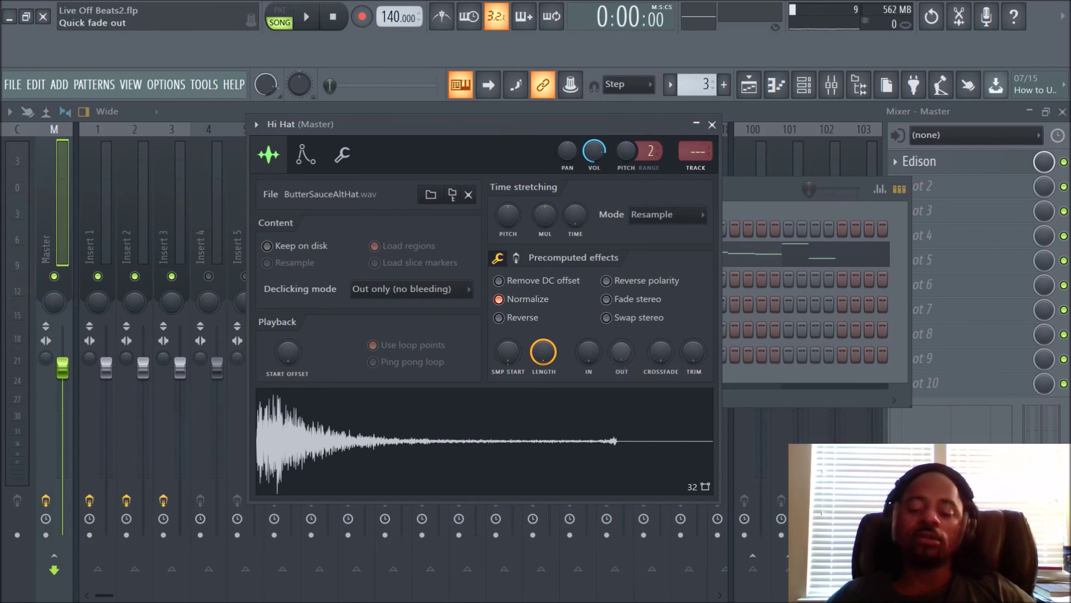
pyautogui.moveTo(622, 347); pyautogui.dragTo(622, 330)
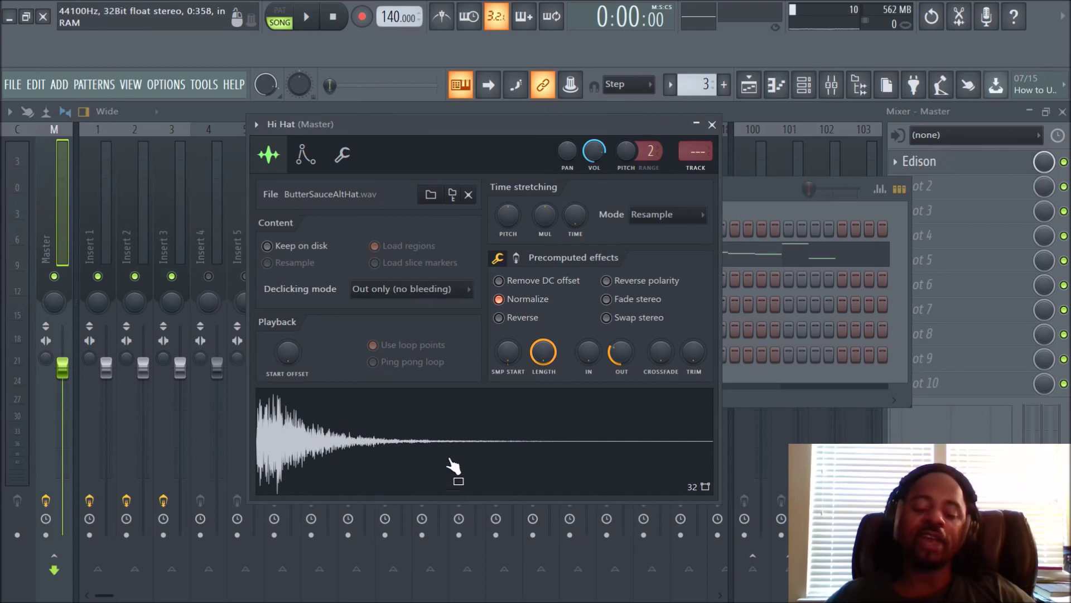
pyautogui.click(713, 125)
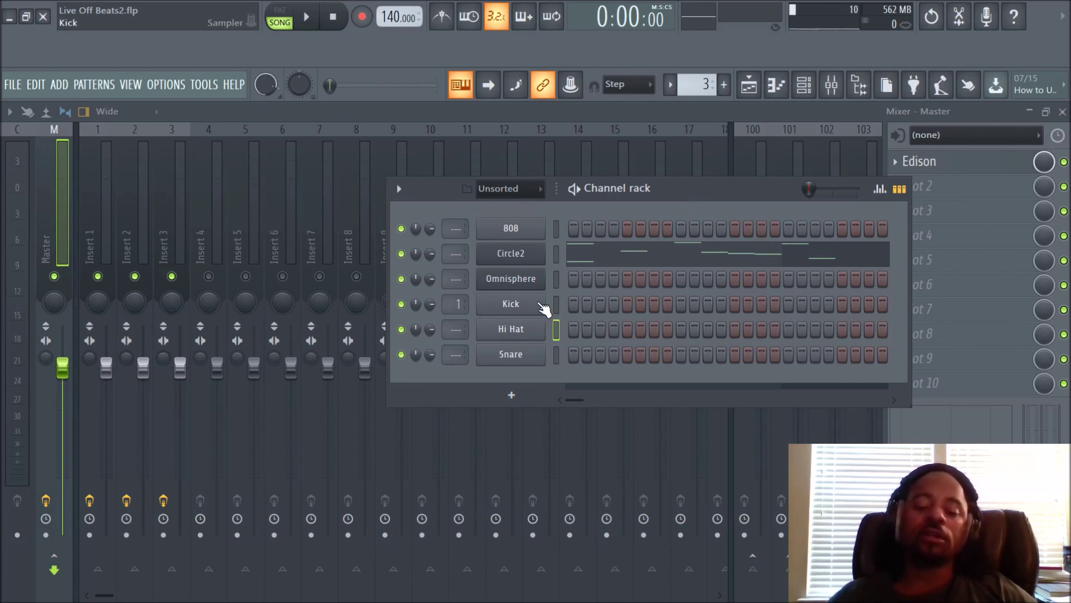
# Review the Kick channel's sampler settings, and move the Channel rack window higher over the mixer.
pyautogui.click(517, 305)
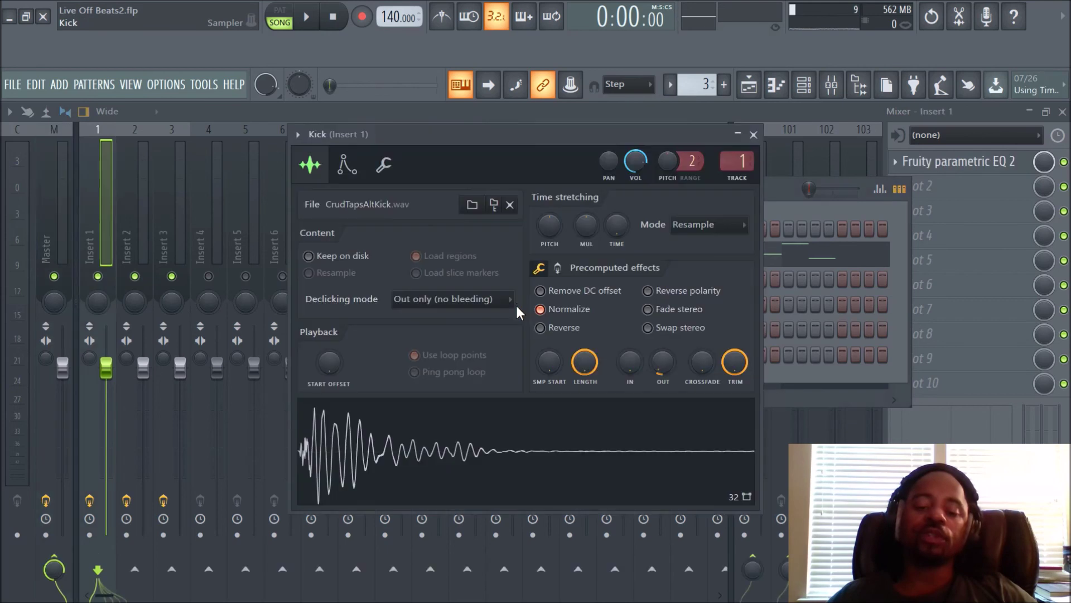
pyautogui.click(753, 135)
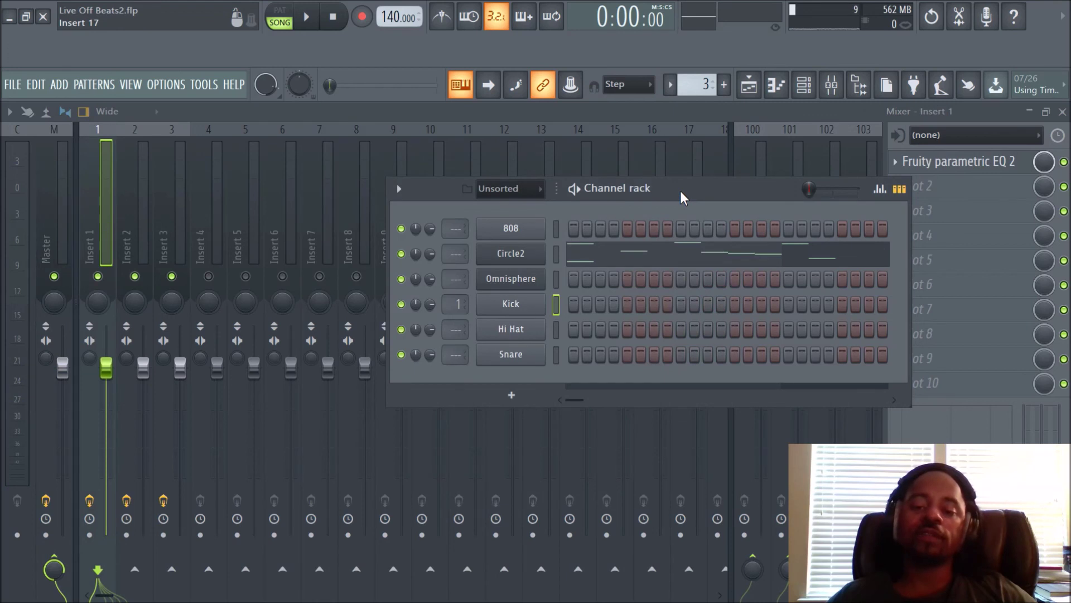
pyautogui.moveTo(680, 190); pyautogui.dragTo(655, 135)
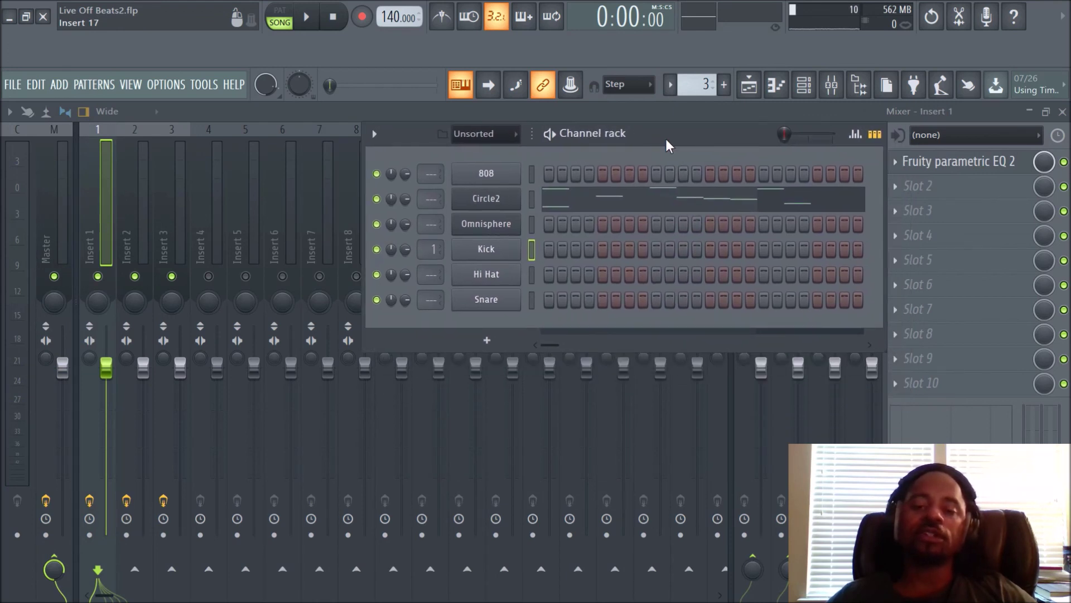